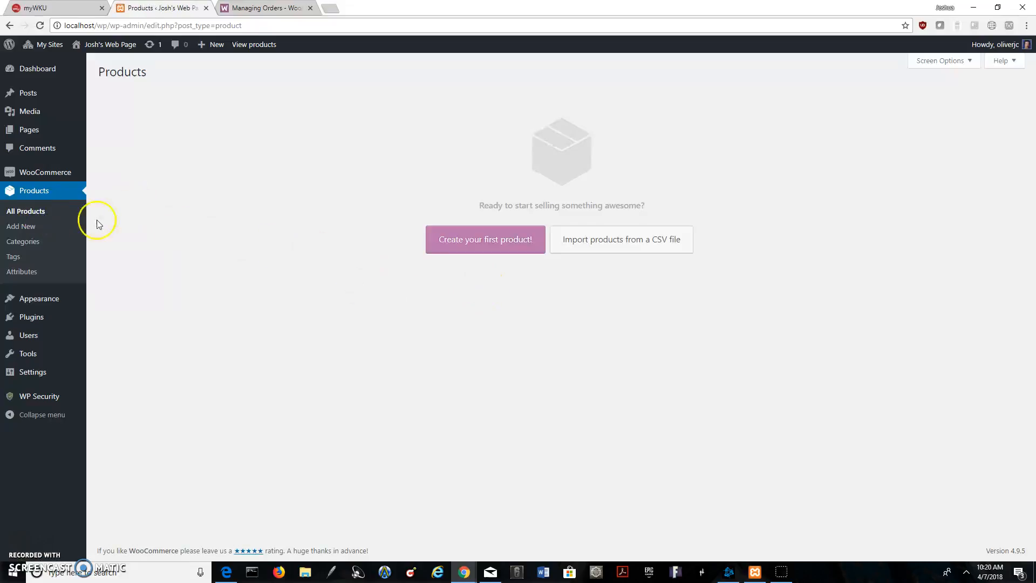
# Start creating the first store product and go through the whole guided tour of the new product form
pyautogui.click(464, 247)
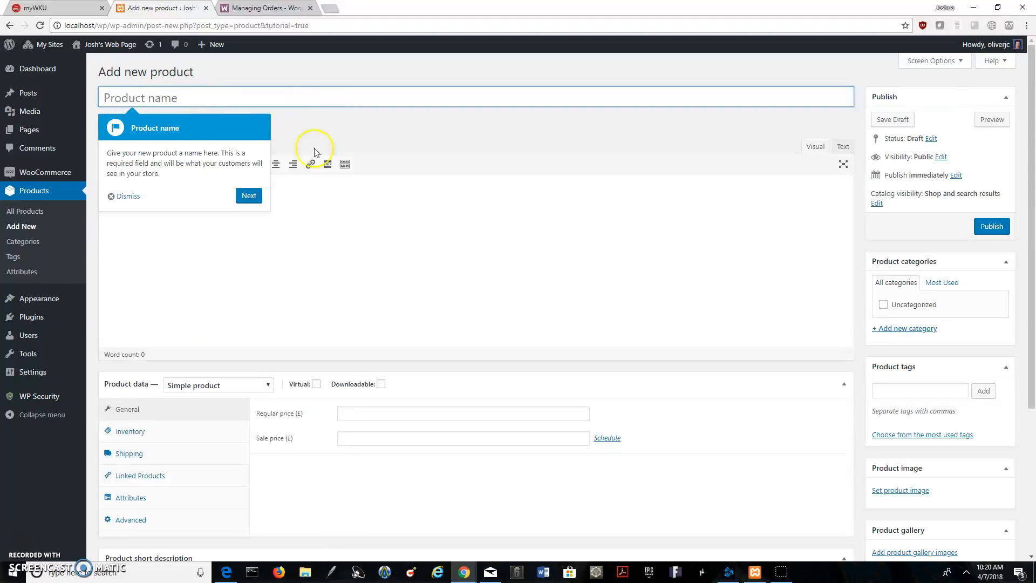
pyautogui.click(249, 195)
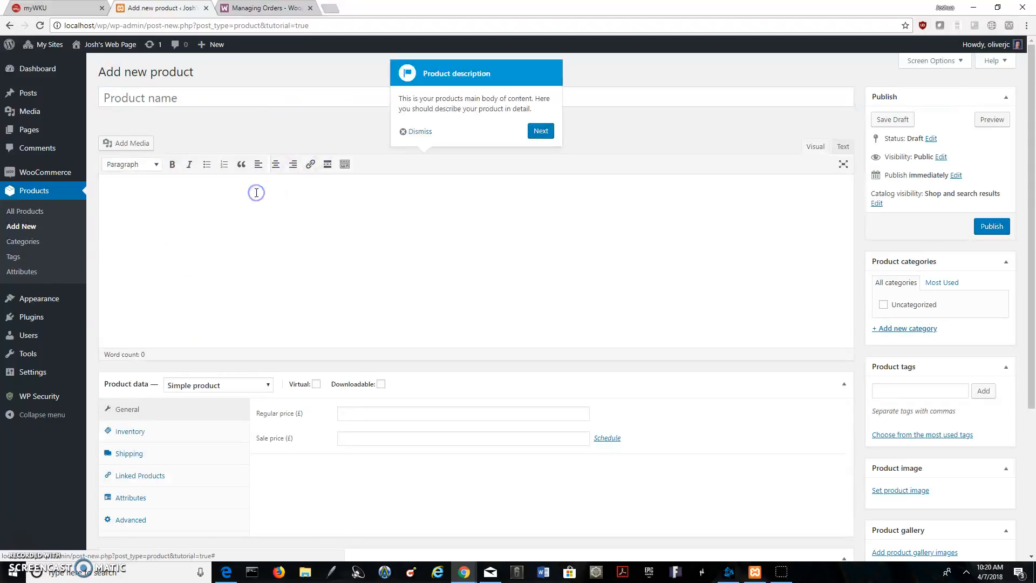
pyautogui.click(540, 132)
pyautogui.click(285, 357)
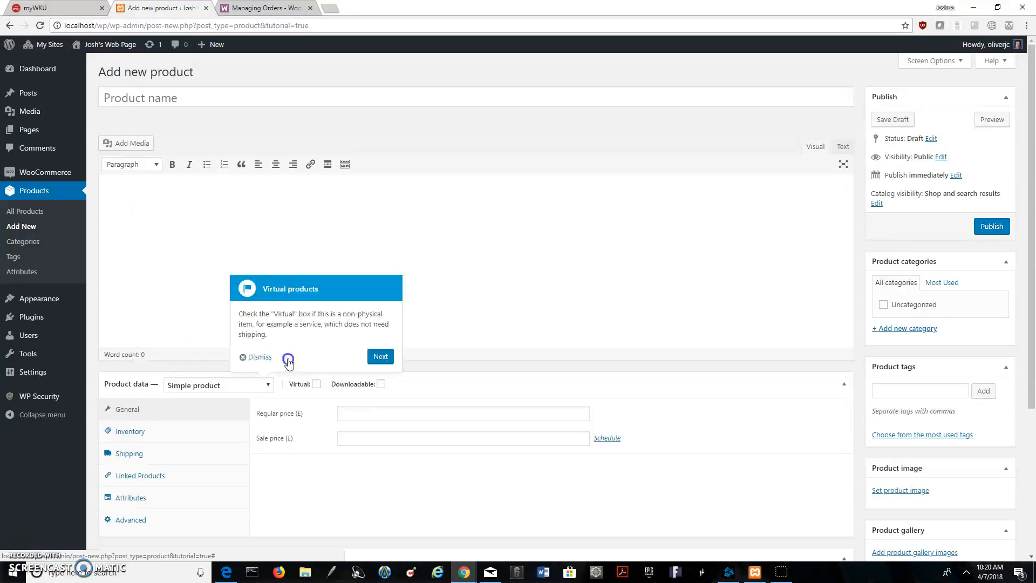
pyautogui.click(382, 359)
pyautogui.click(443, 356)
pyautogui.click(525, 384)
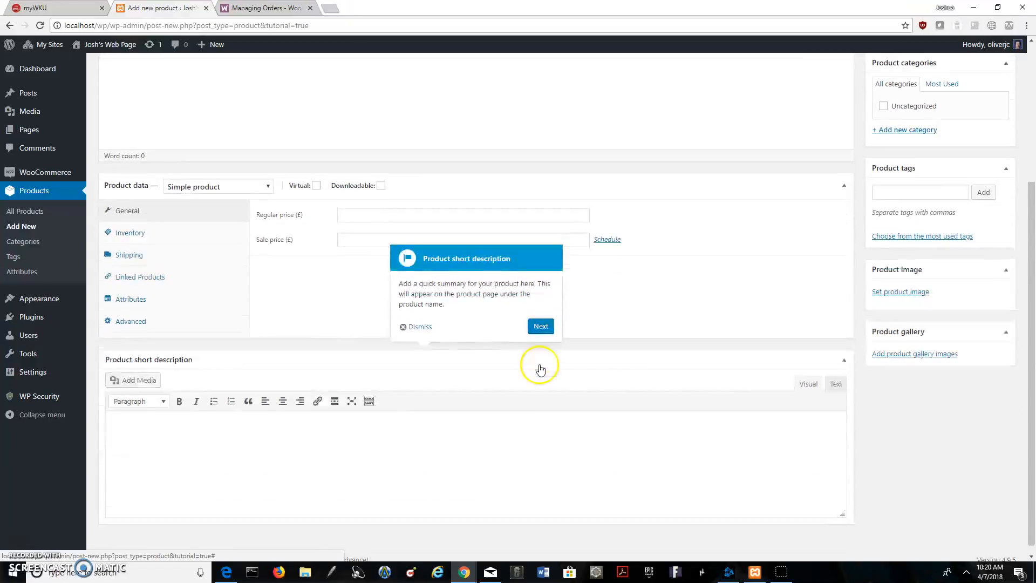
pyautogui.click(540, 319)
pyautogui.click(836, 303)
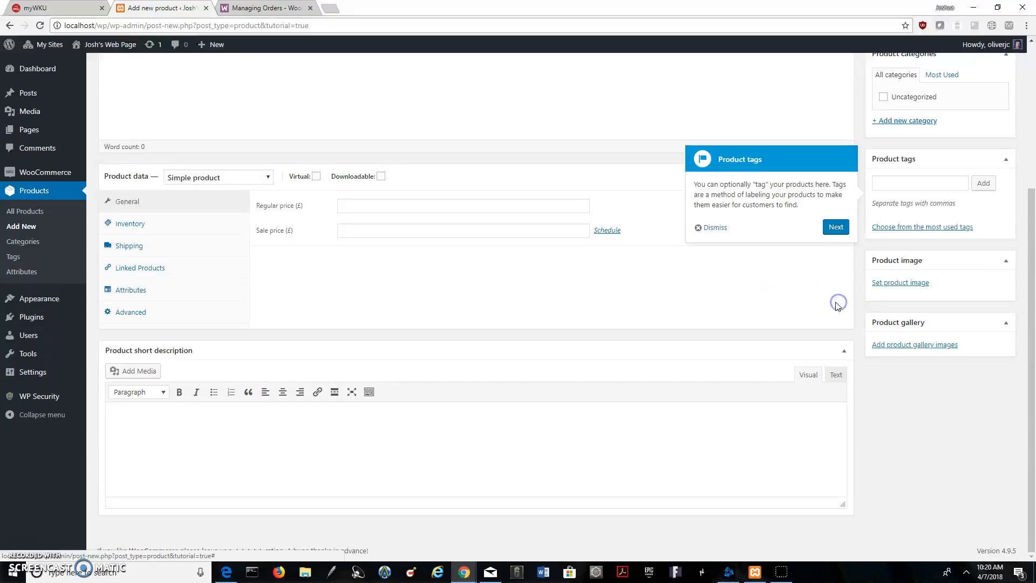
pyautogui.click(836, 227)
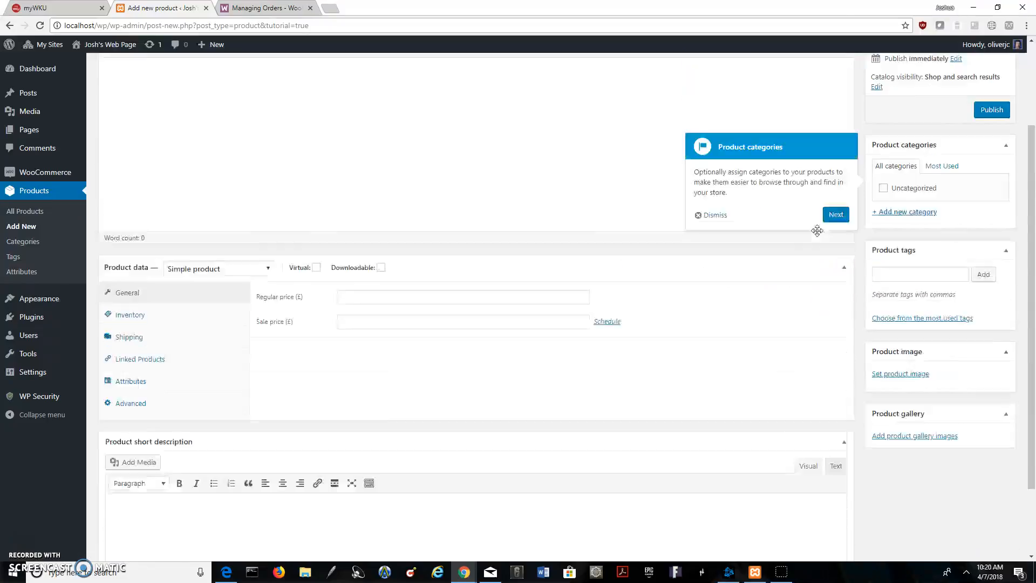
pyautogui.scroll(1, 826, 260)
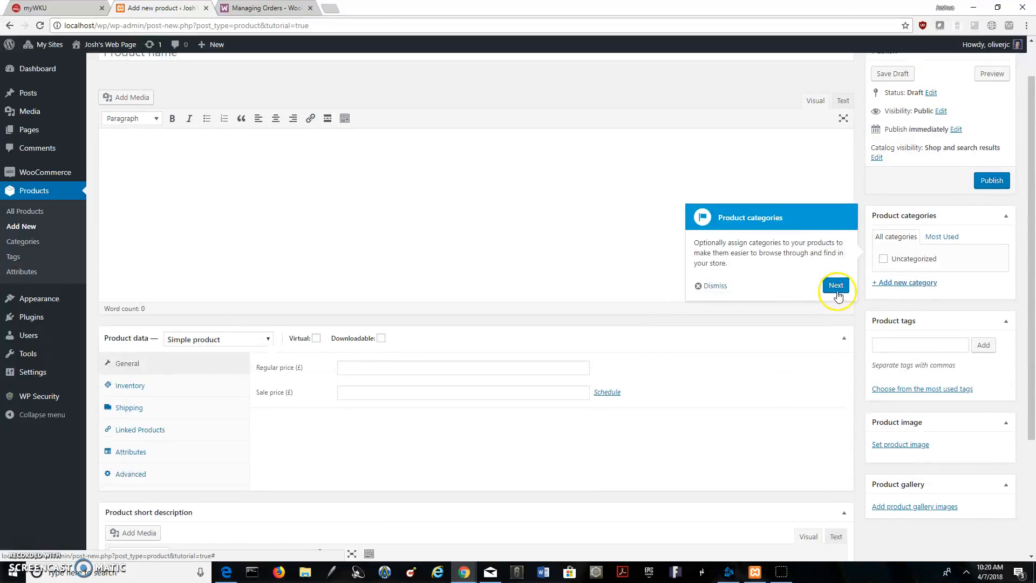
pyautogui.click(836, 286)
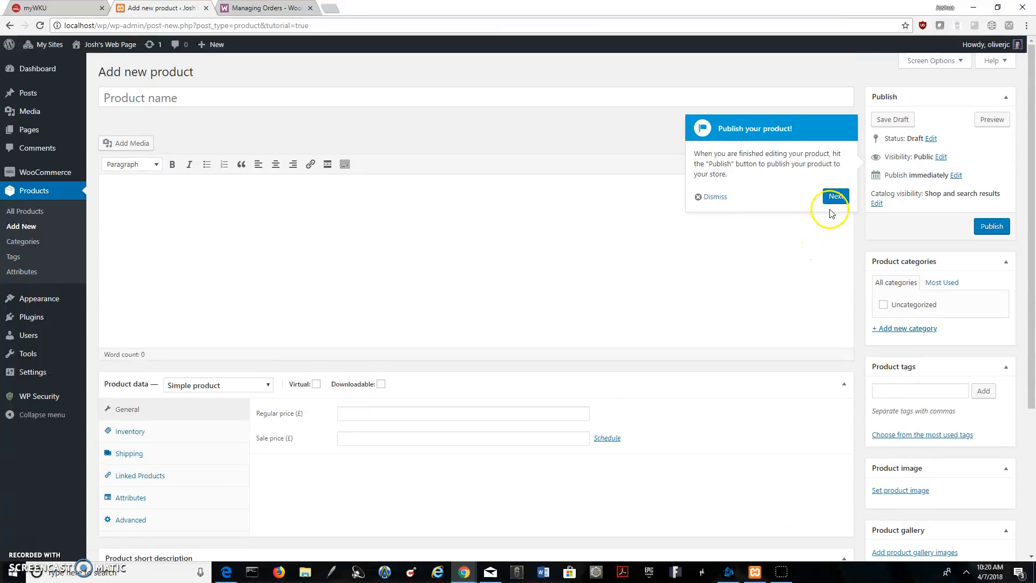
pyautogui.click(834, 197)
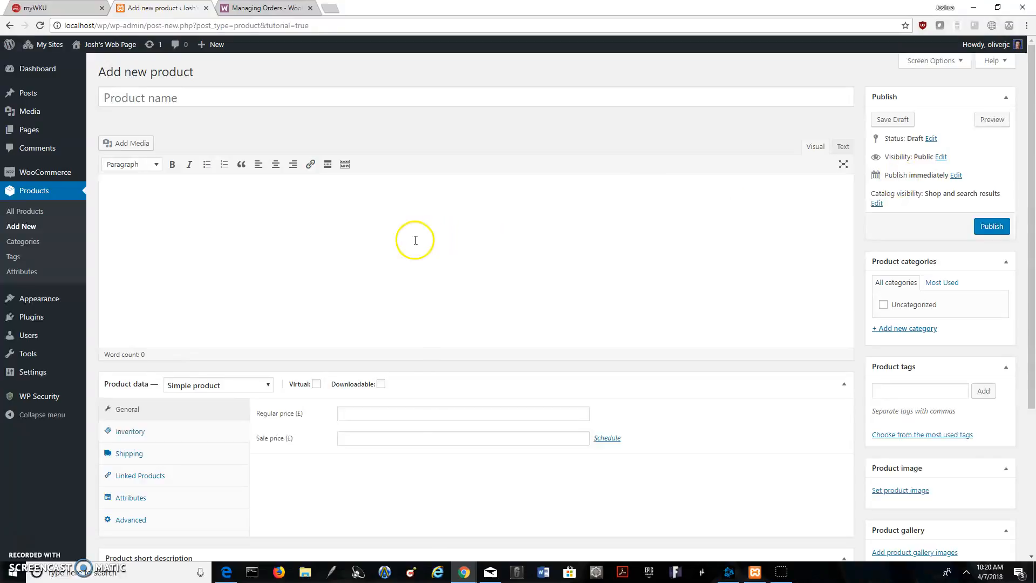
# Name the product "T-Shirt" and enter "A simple shirt" as its main description
pyautogui.scroll(-4, 273, 250)
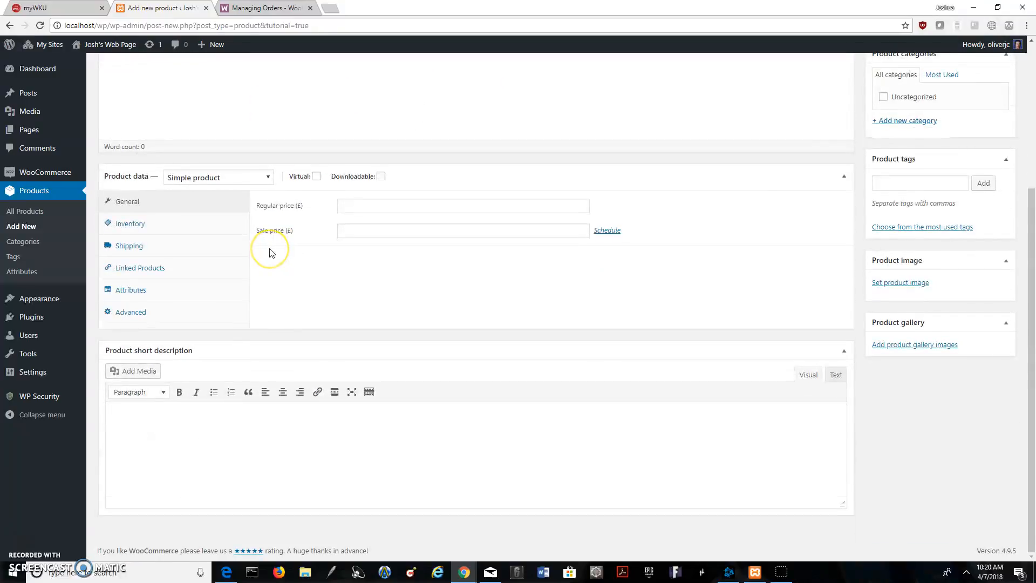
pyautogui.scroll(3, 271, 251)
pyautogui.scroll(1, 267, 247)
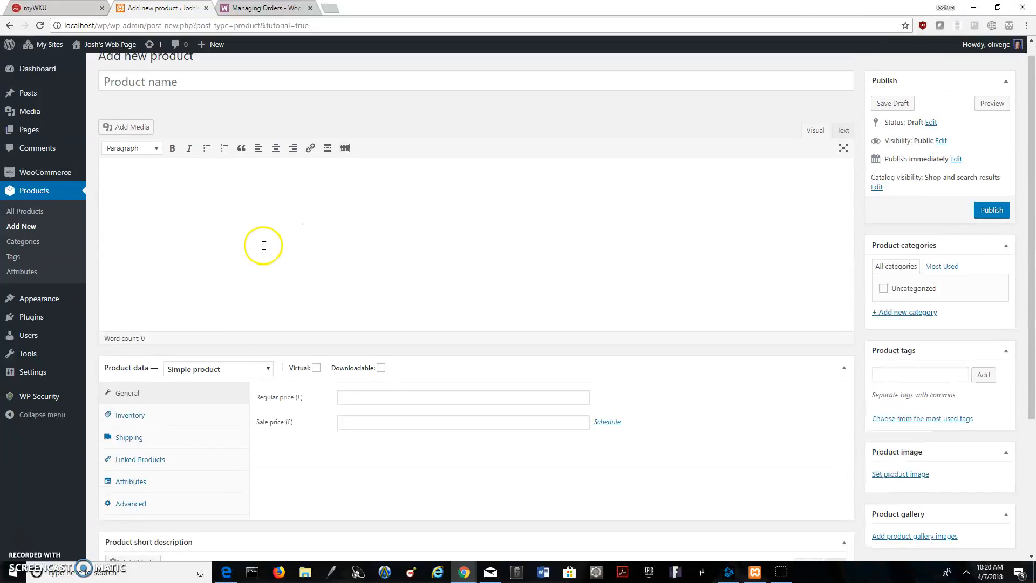
pyautogui.click(192, 103)
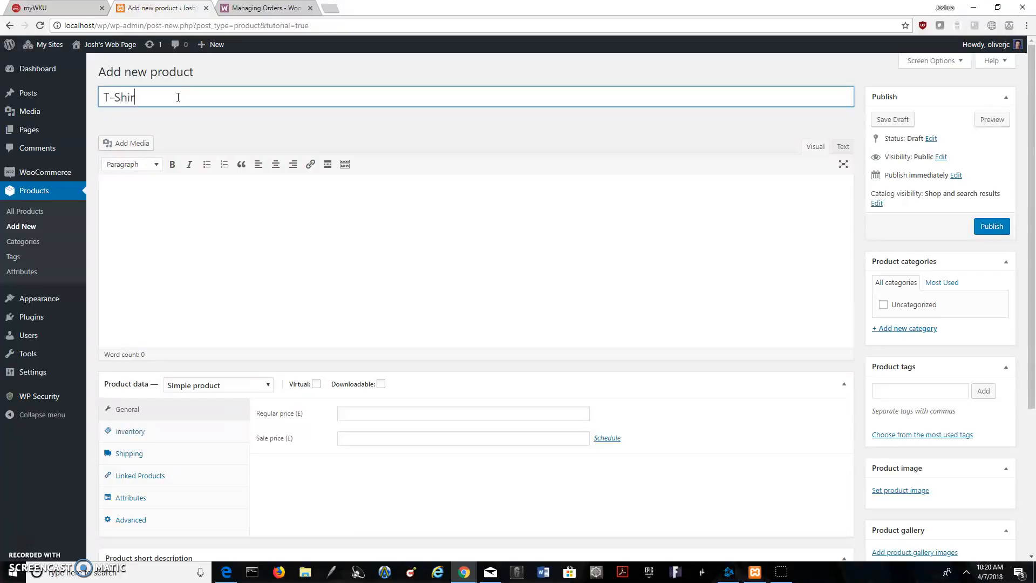
pyautogui.click(165, 260)
pyautogui.write('A simple shirt')
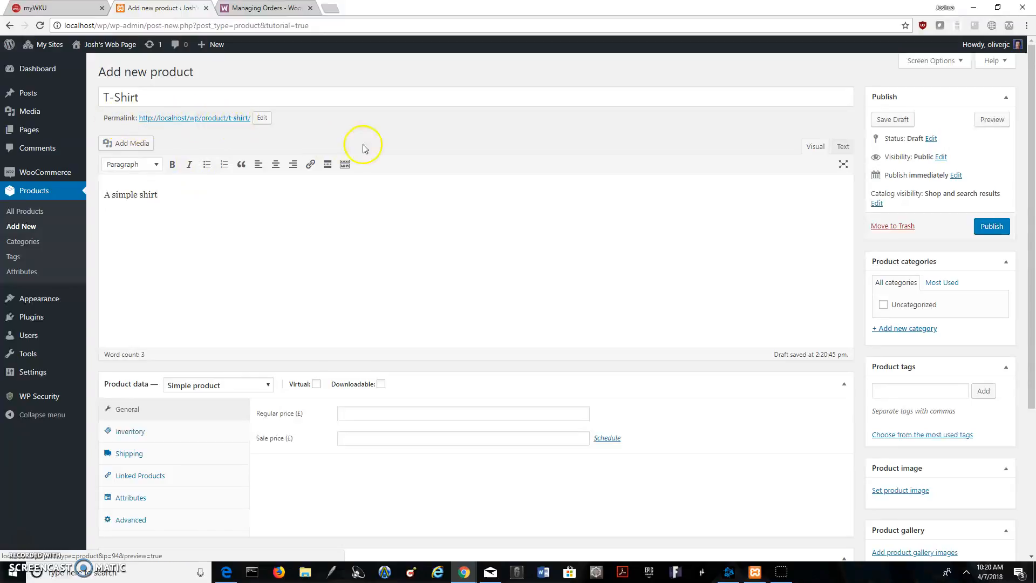
# Enter "Plain T" as the product short description
pyautogui.scroll(-2, 363, 148)
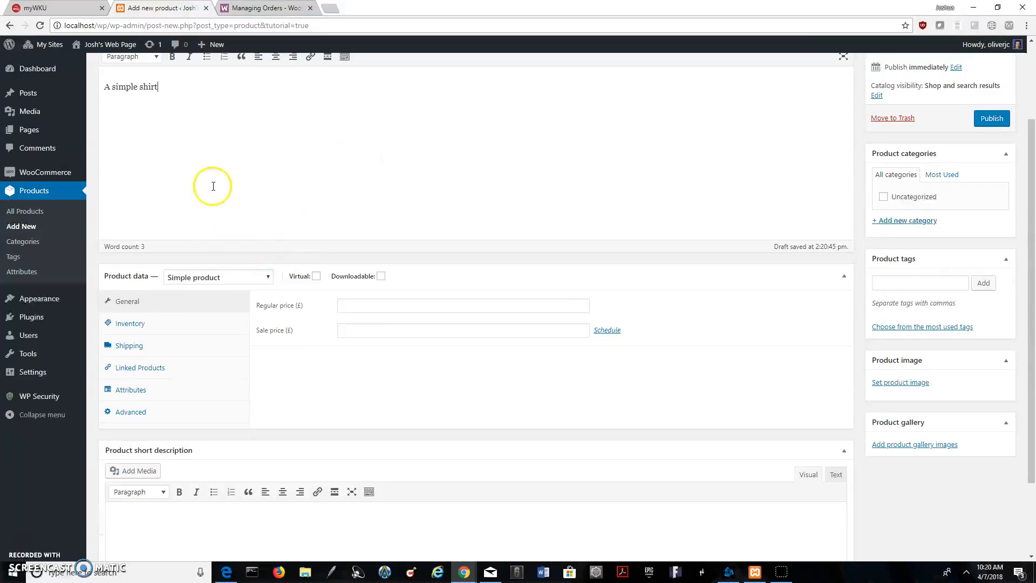
pyautogui.scroll(2, 194, 182)
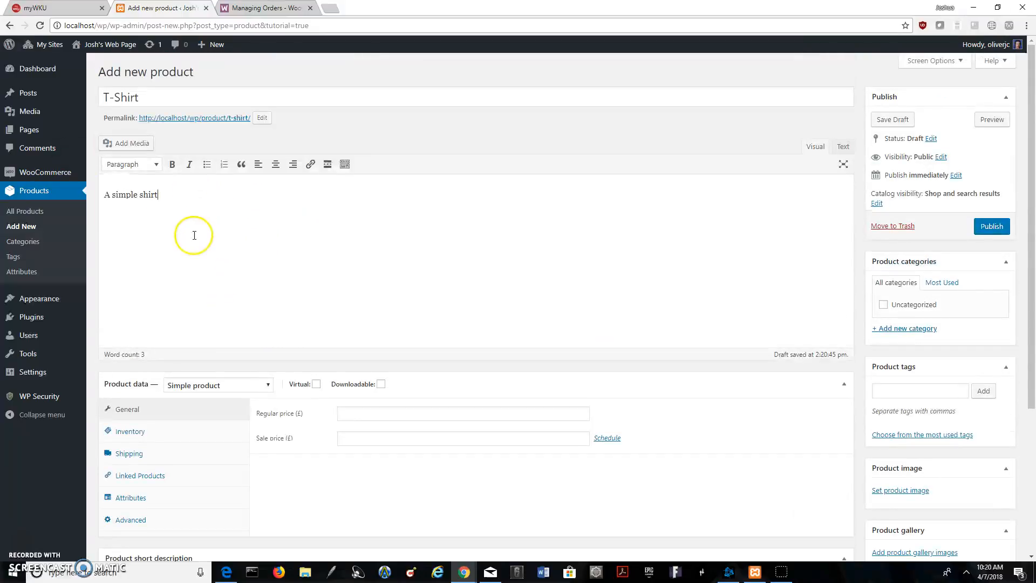
pyautogui.scroll(-3, 203, 264)
pyautogui.scroll(-1, 311, 300)
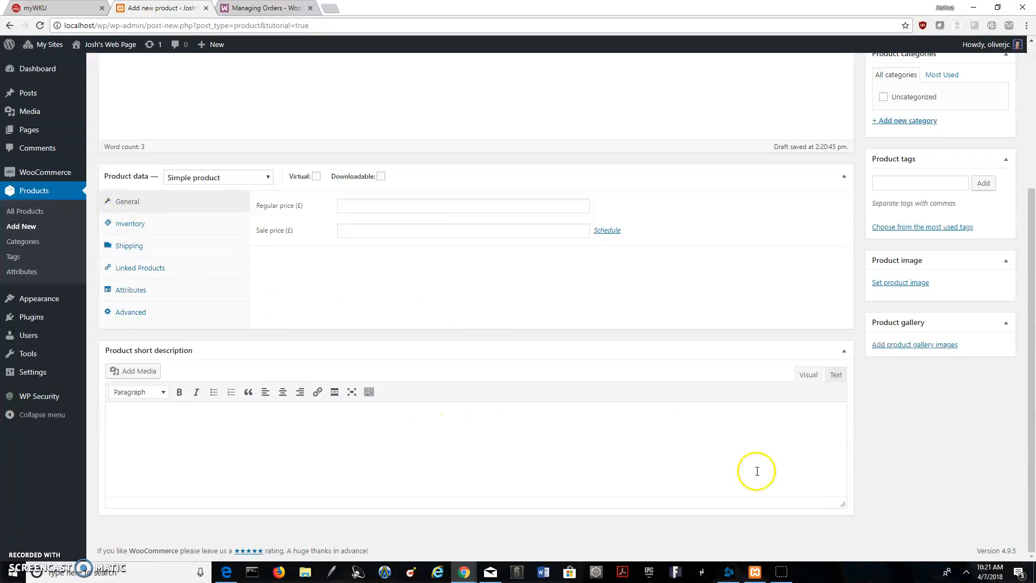
pyautogui.click(239, 459)
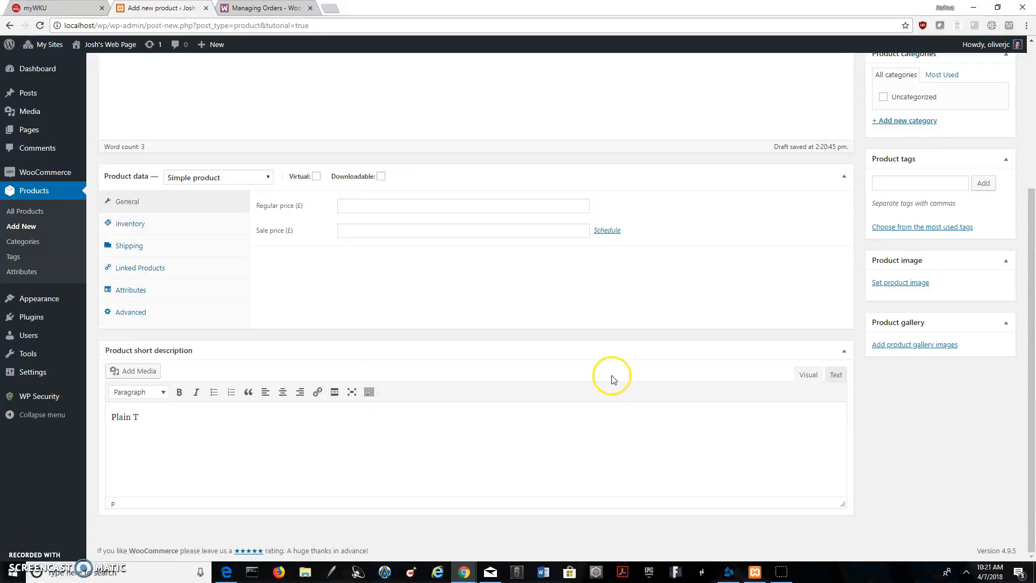
# Choose Simple product as the product type and set the regular price to £20.00
pyautogui.scroll(2, 258, 401)
pyautogui.scroll(1, 258, 400)
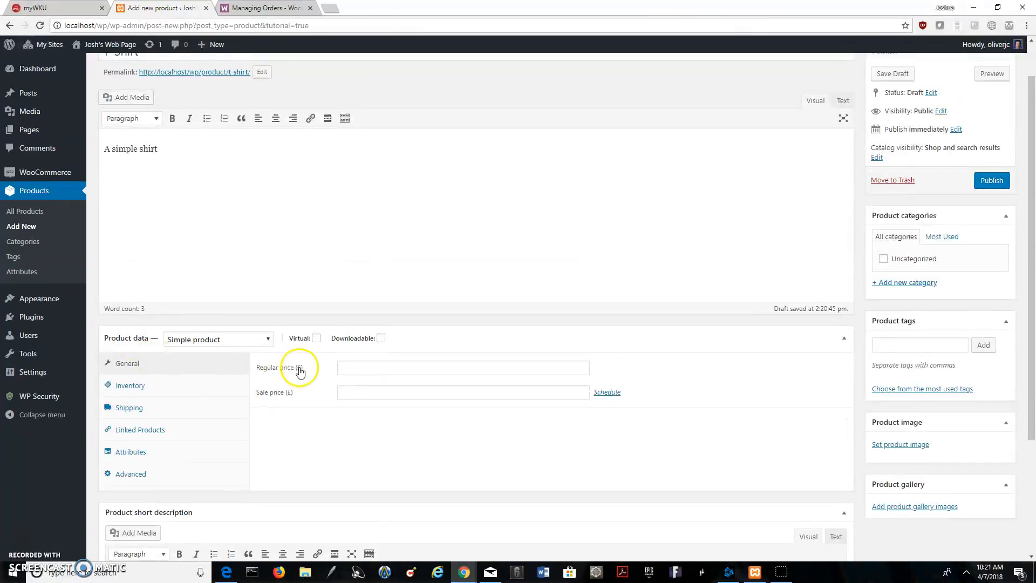
pyautogui.click(196, 341)
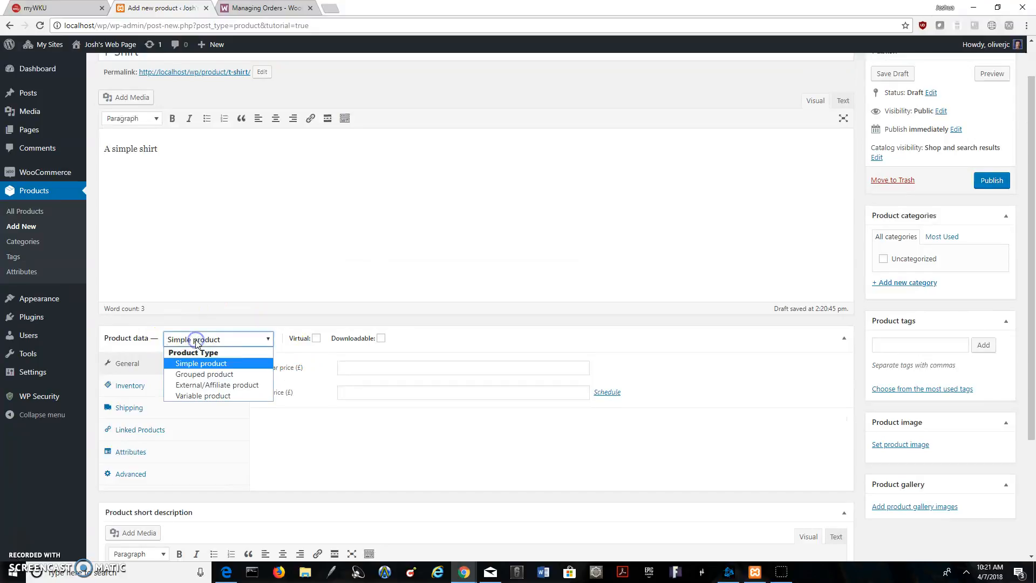
pyautogui.click(233, 367)
pyautogui.click(403, 371)
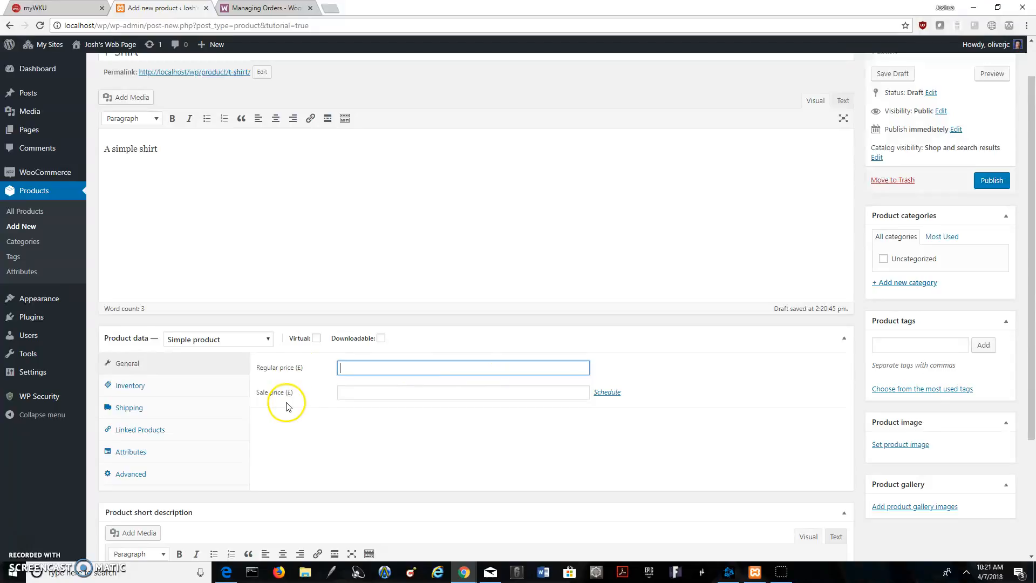
pyautogui.click(421, 366)
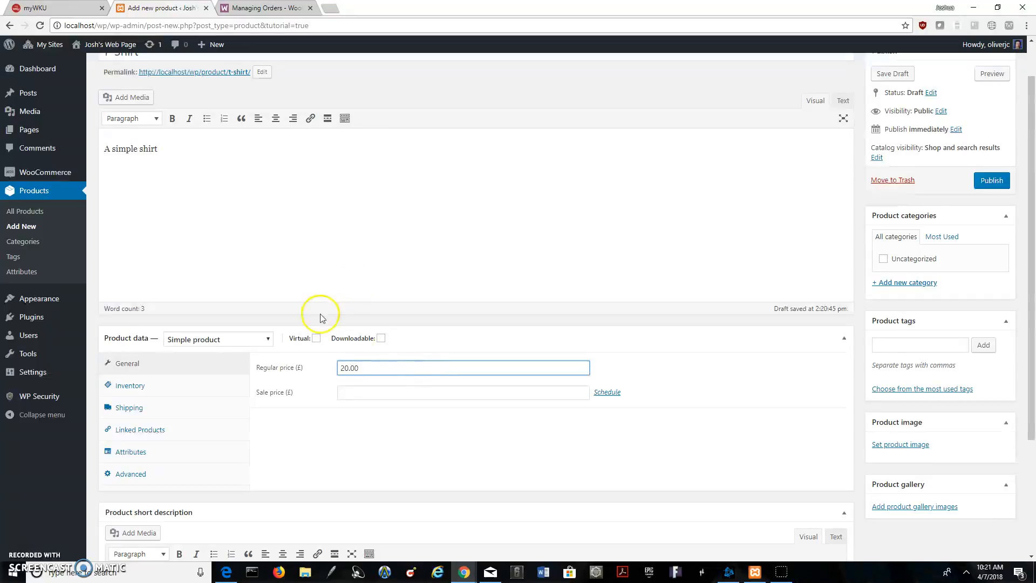
# Set the sale price to £10.00 and schedule the sale from 2018-04-10 to 2018-04-13
pyautogui.click(435, 391)
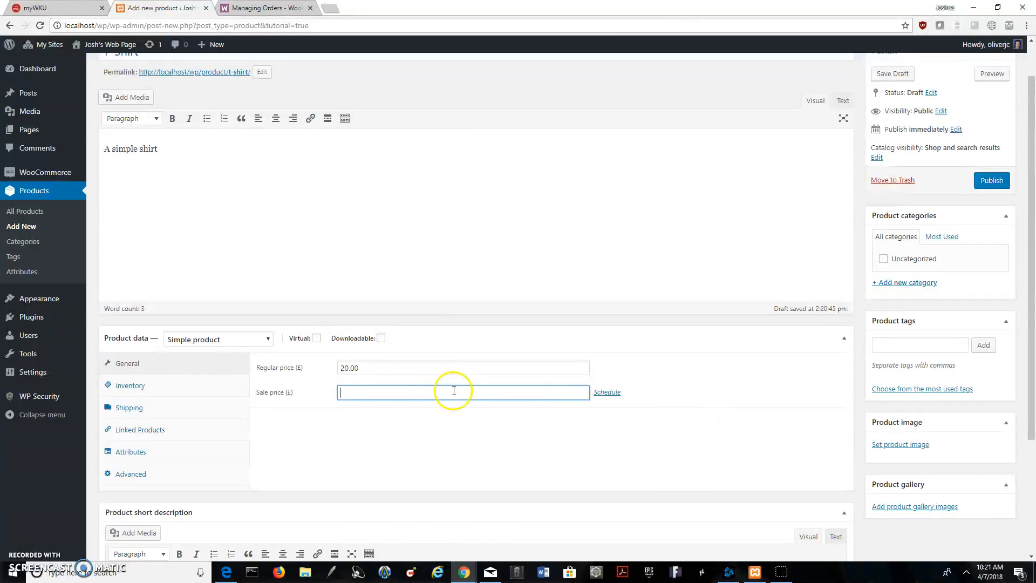
pyautogui.click(417, 368)
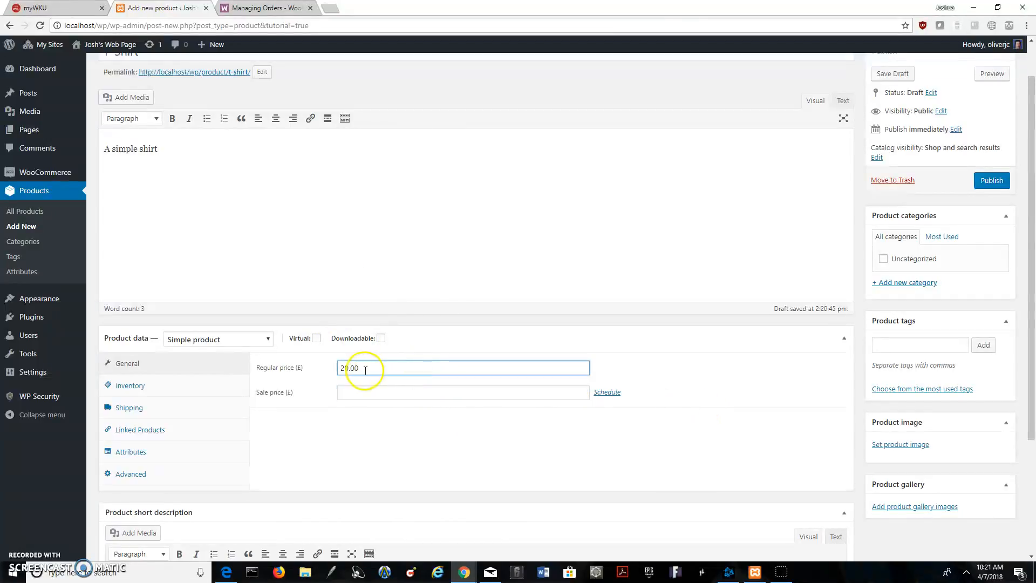
pyautogui.click(375, 386)
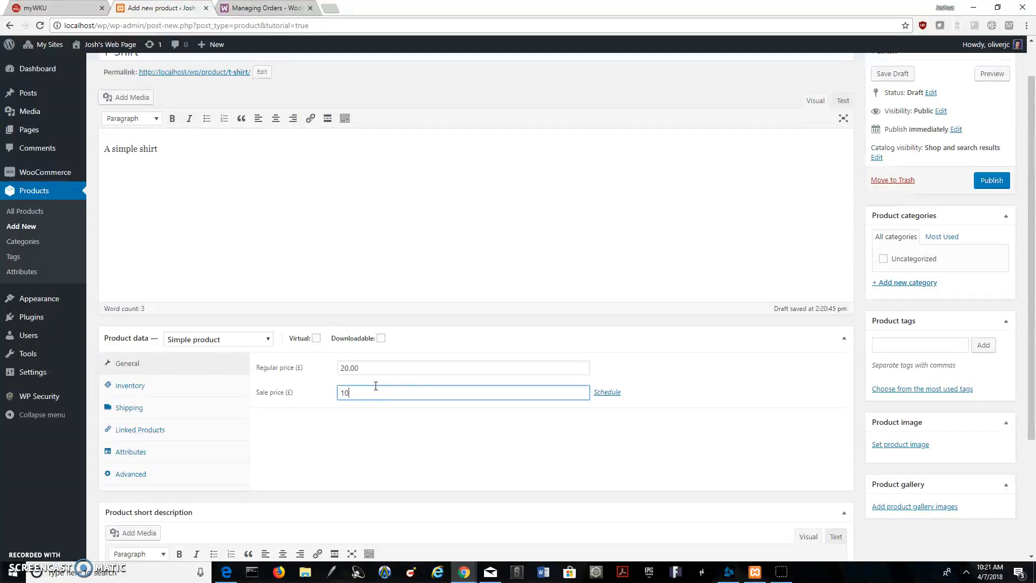
pyautogui.click(608, 393)
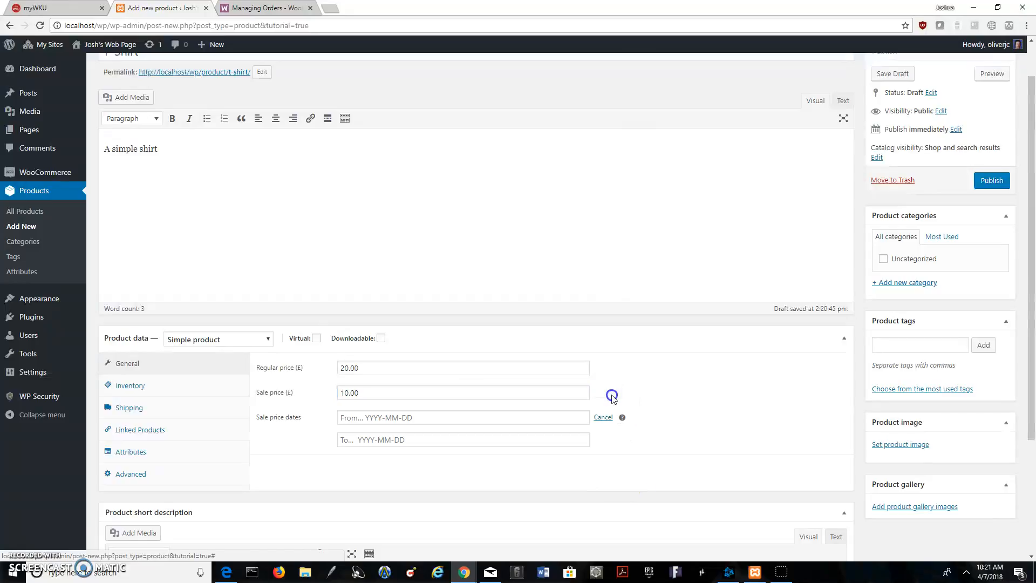
pyautogui.click(410, 416)
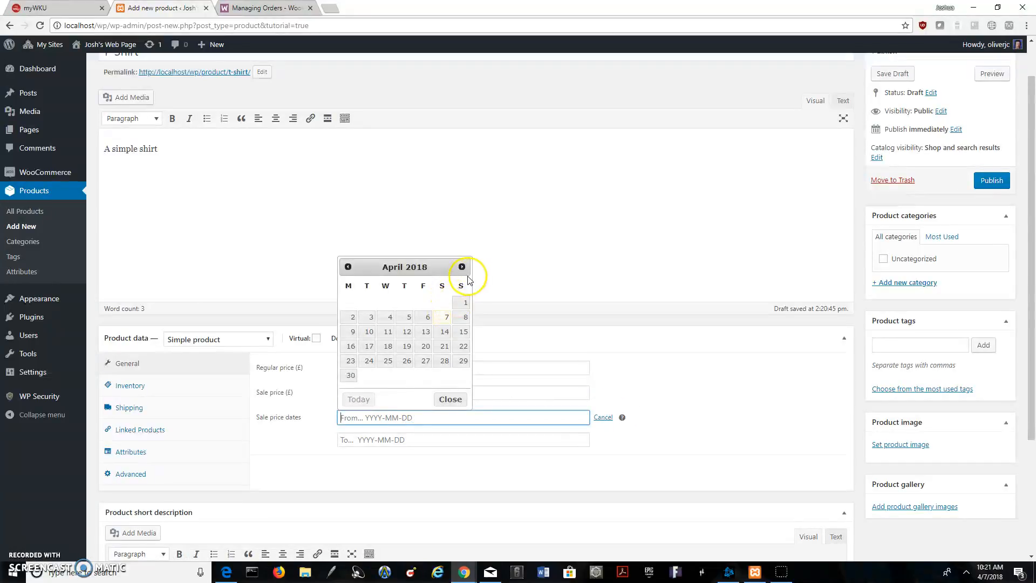
pyautogui.click(361, 333)
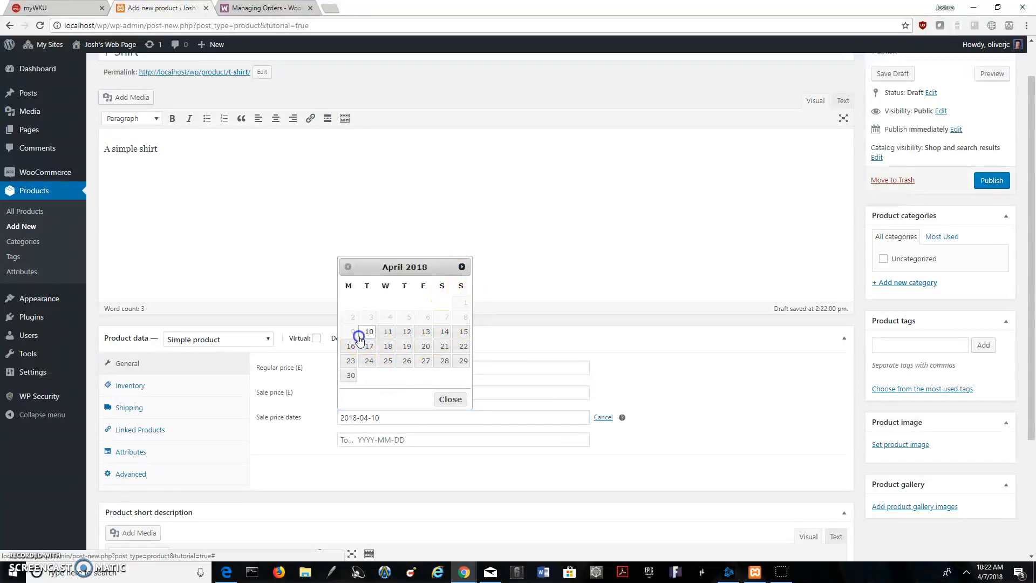
pyautogui.click(418, 439)
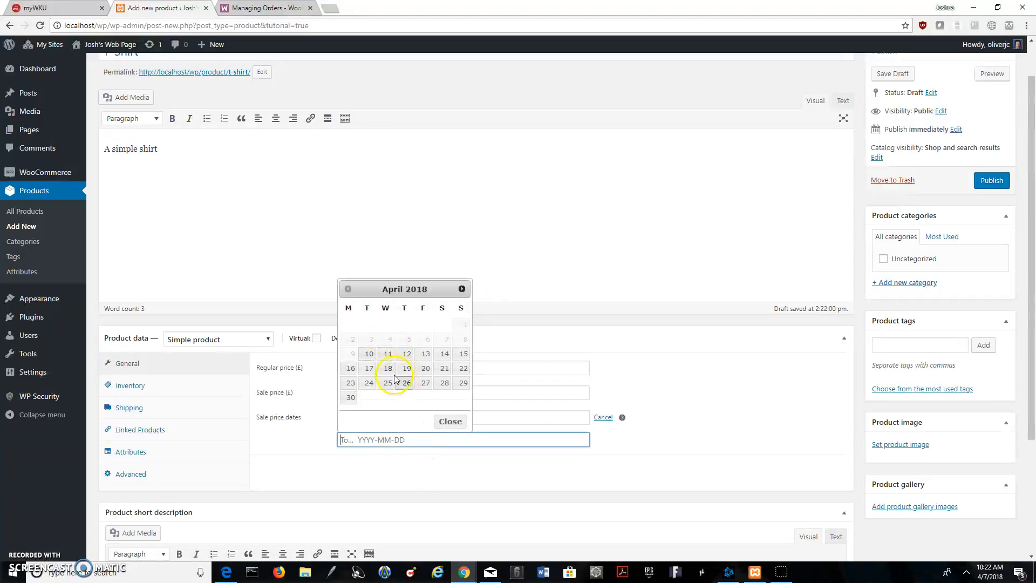
pyautogui.click(425, 354)
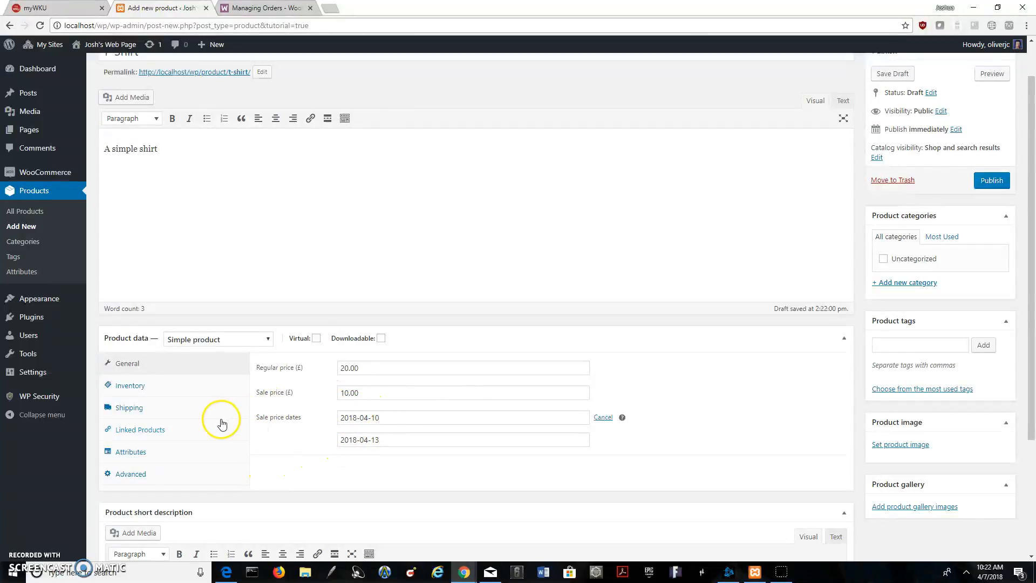
# Review the product's price settings and inventory options, including SKU, stock management and the available stock statuses
pyautogui.click(371, 366)
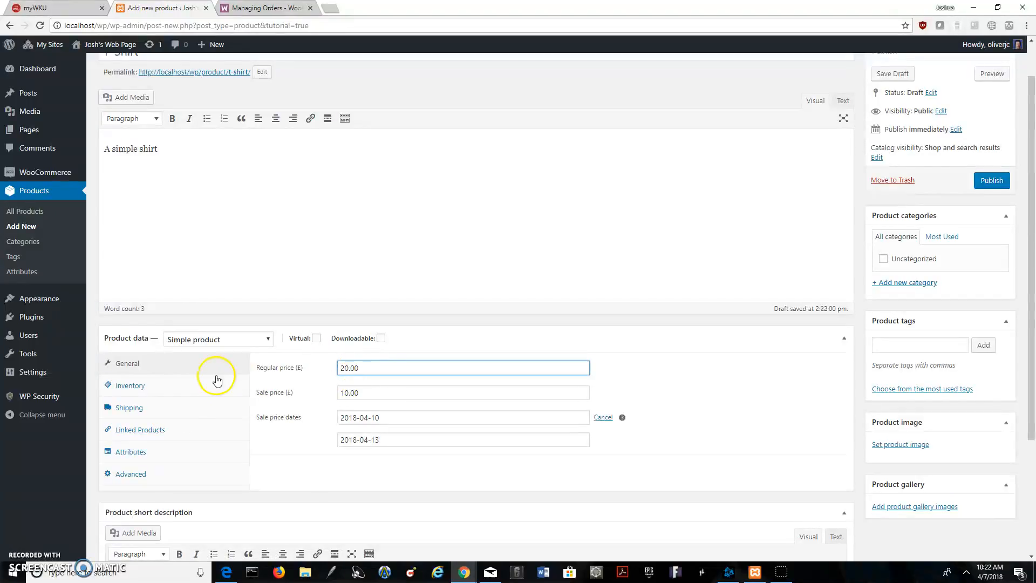
pyautogui.click(166, 388)
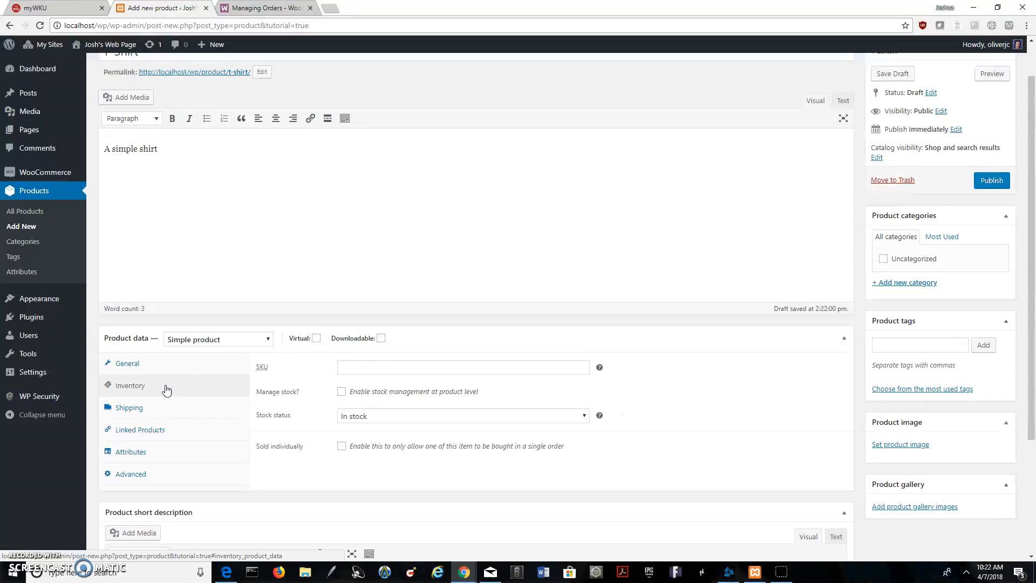
pyautogui.click(133, 365)
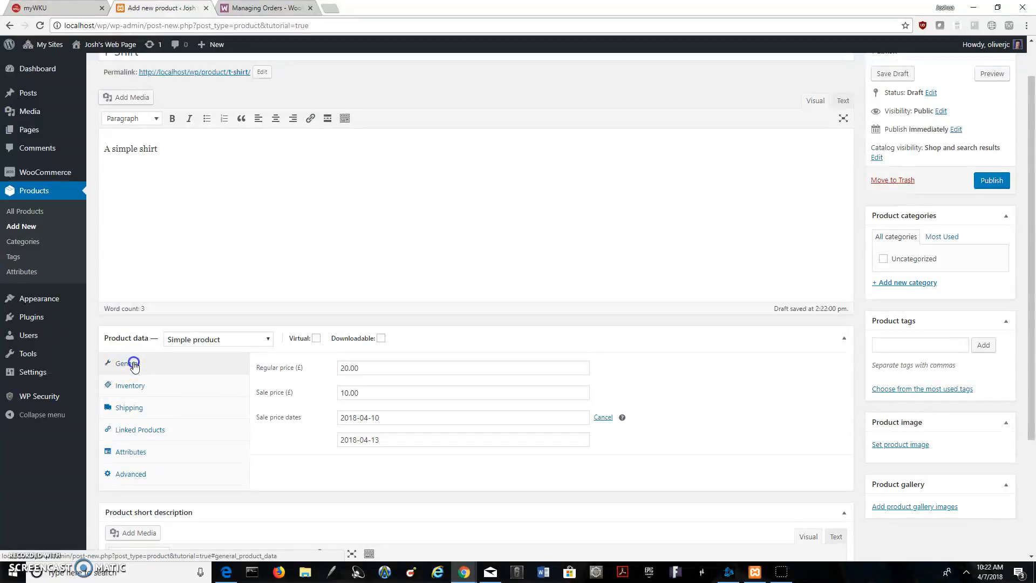
pyautogui.scroll(-1, 167, 373)
pyautogui.click(137, 332)
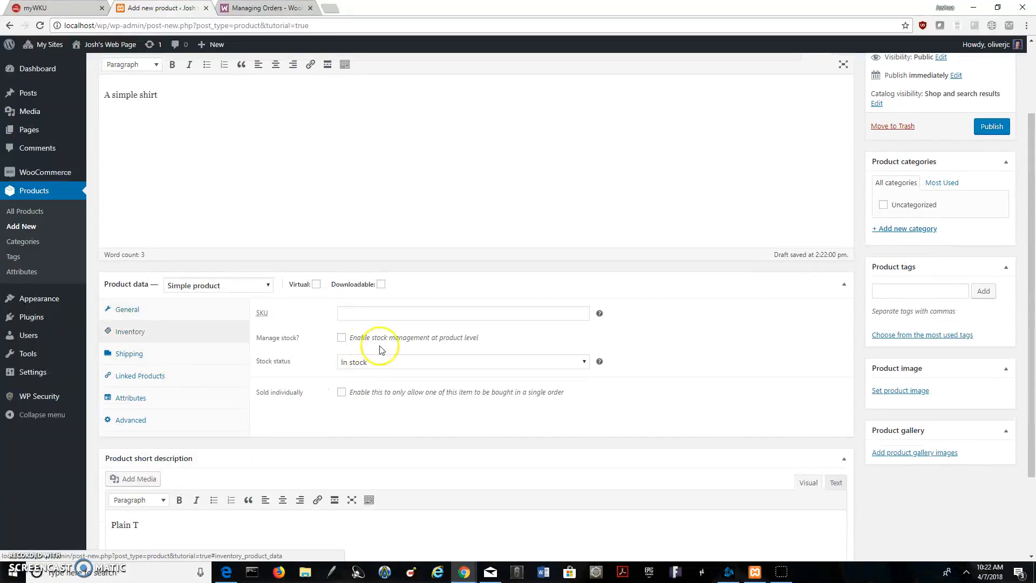
pyautogui.click(481, 315)
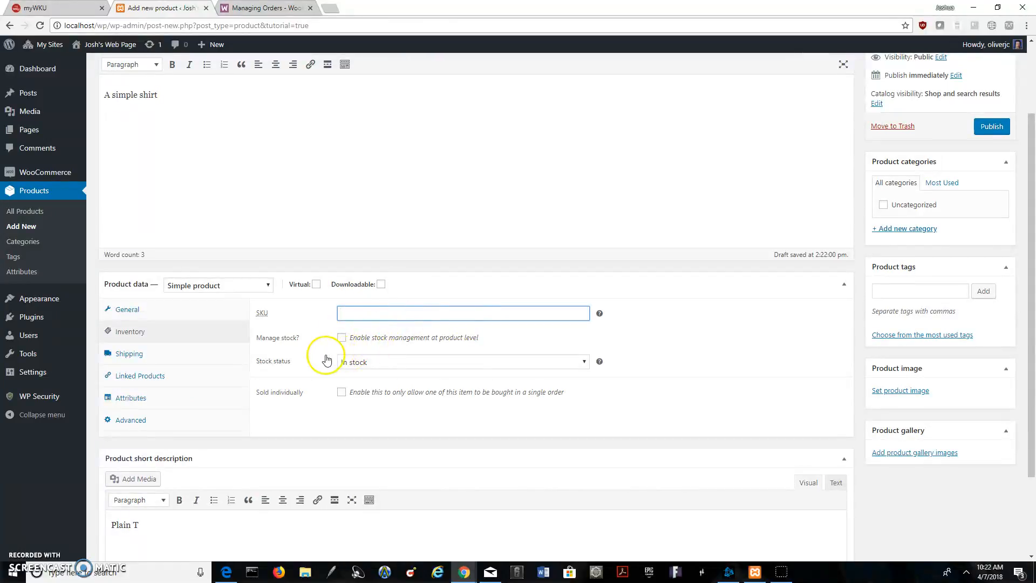
pyautogui.doubleClick(448, 339)
pyautogui.click(358, 362)
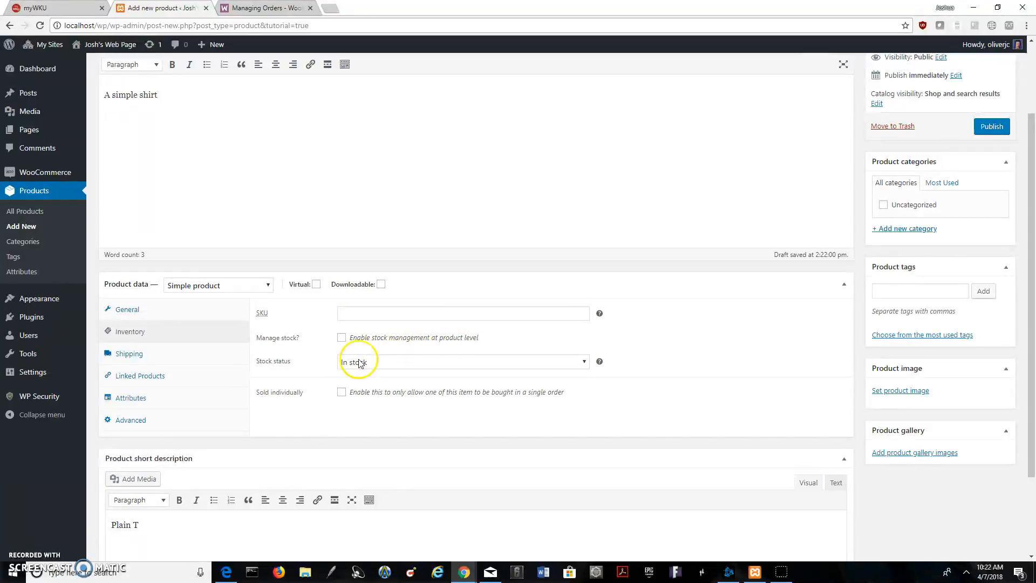
pyautogui.click(400, 361)
pyautogui.click(401, 361)
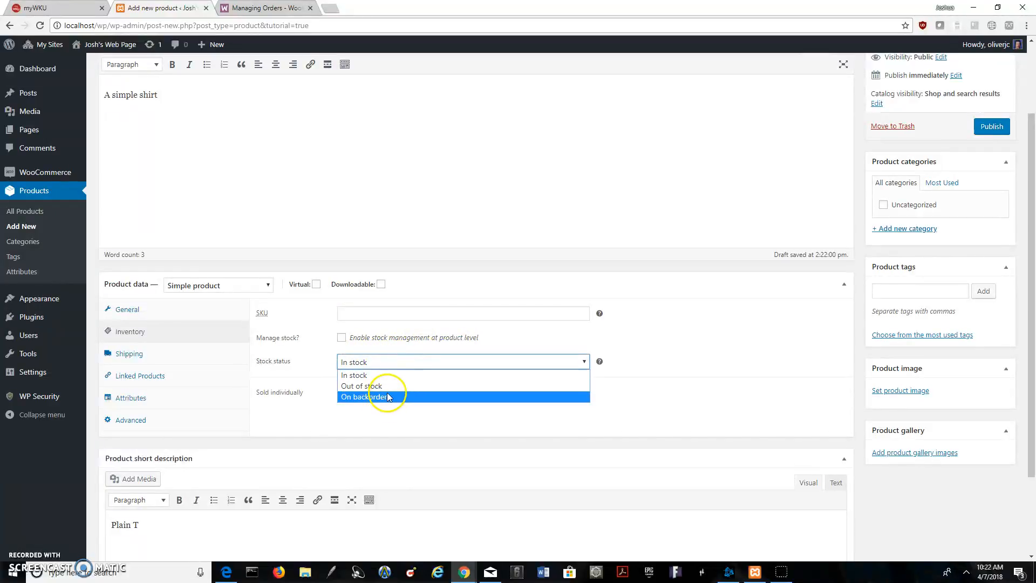
pyautogui.click(396, 362)
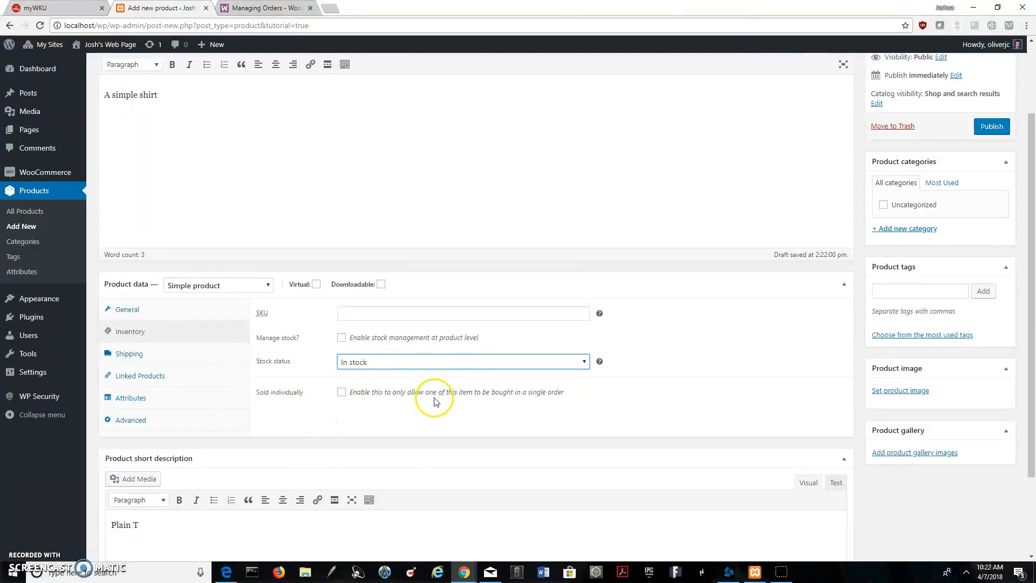
# Review the product's shipping options, including the shipping class, plus its linked products, attributes and advanced settings
pyautogui.click(143, 358)
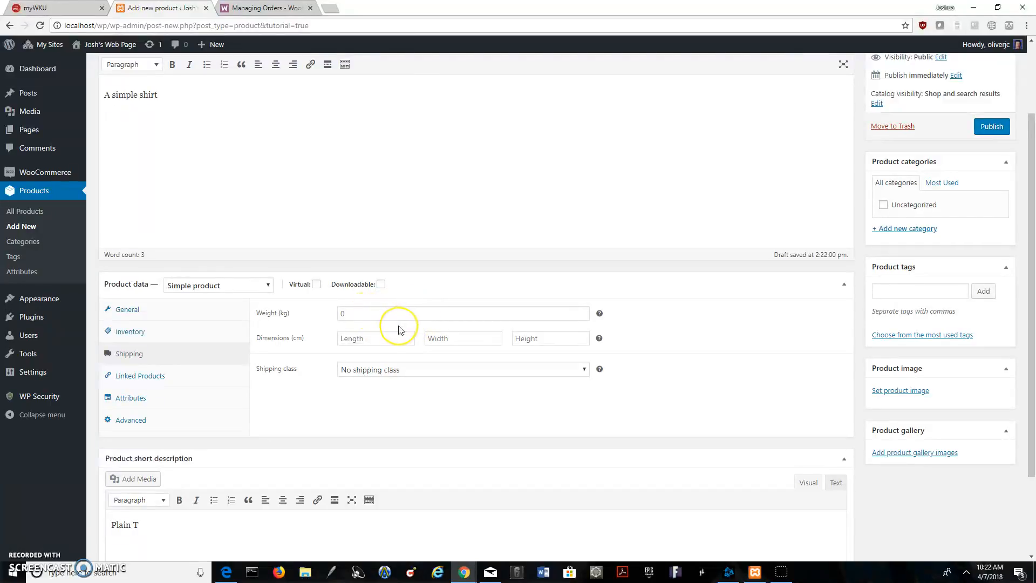
pyautogui.click(457, 372)
pyautogui.click(457, 376)
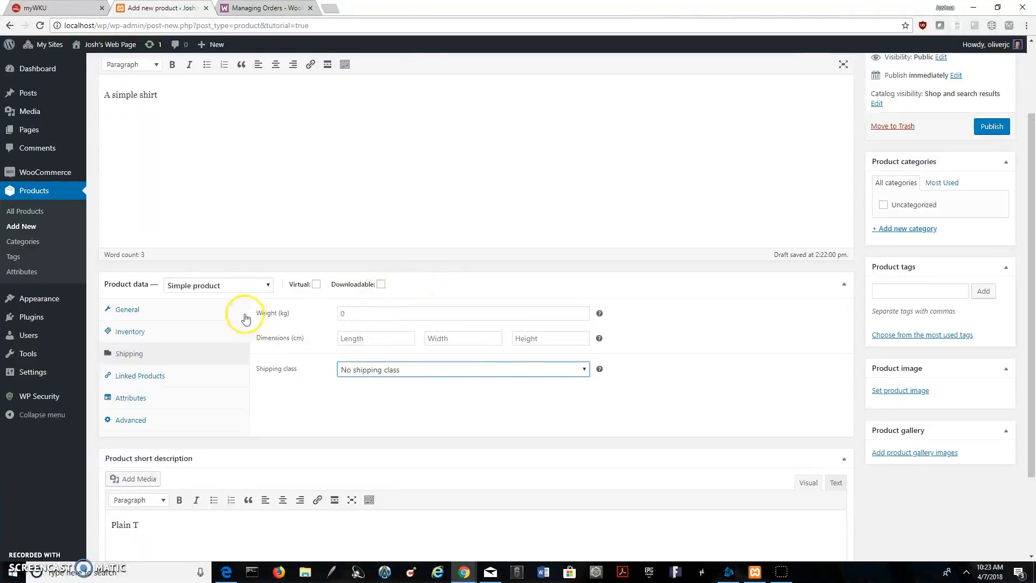
pyautogui.click(154, 373)
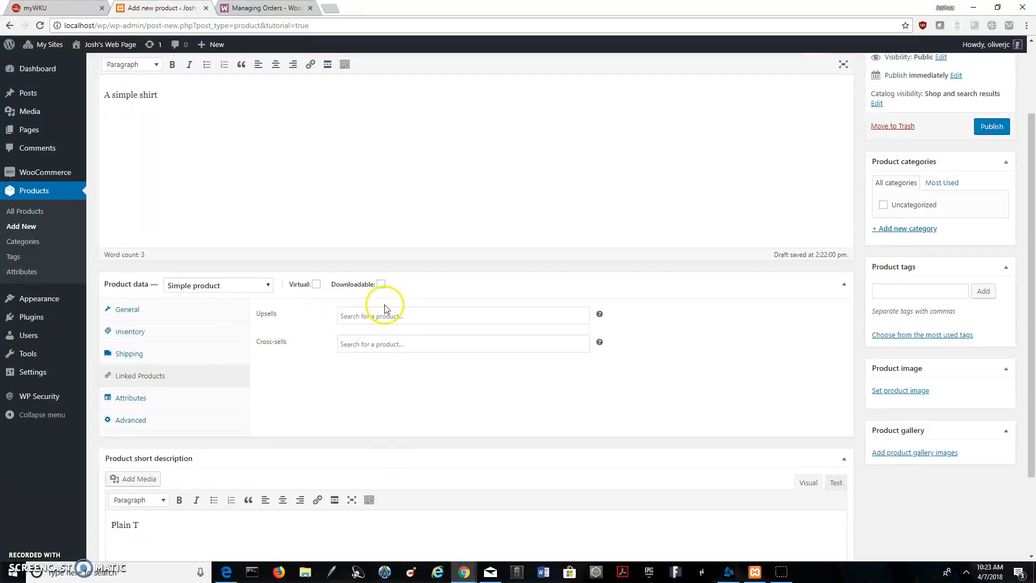
pyautogui.click(118, 404)
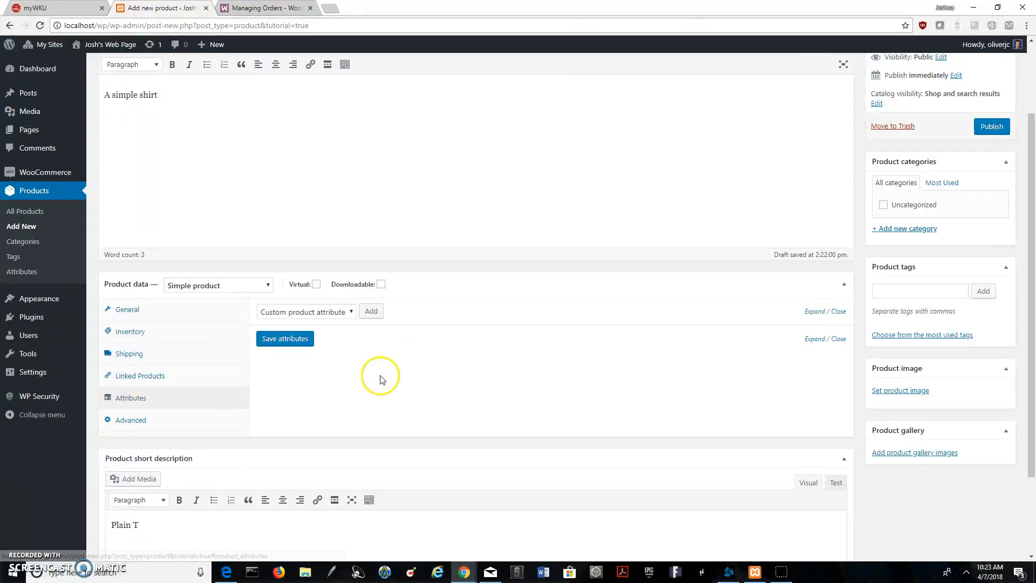
pyautogui.click(141, 420)
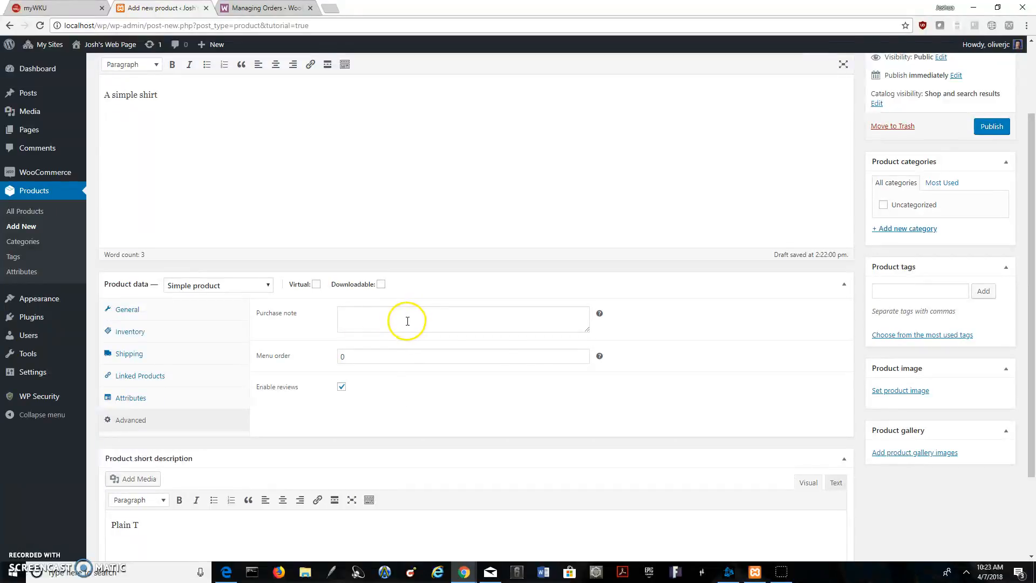
# Examine the Virtual and Downloadable options, the product type choices and the rest of the product form
pyautogui.scroll(-2, 451, 321)
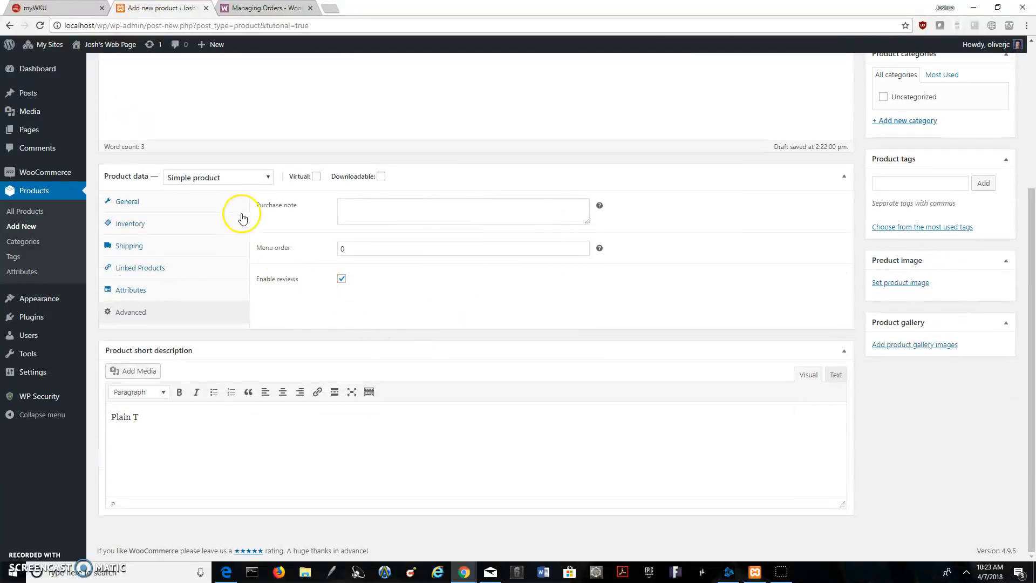
pyautogui.scroll(4, 488, 227)
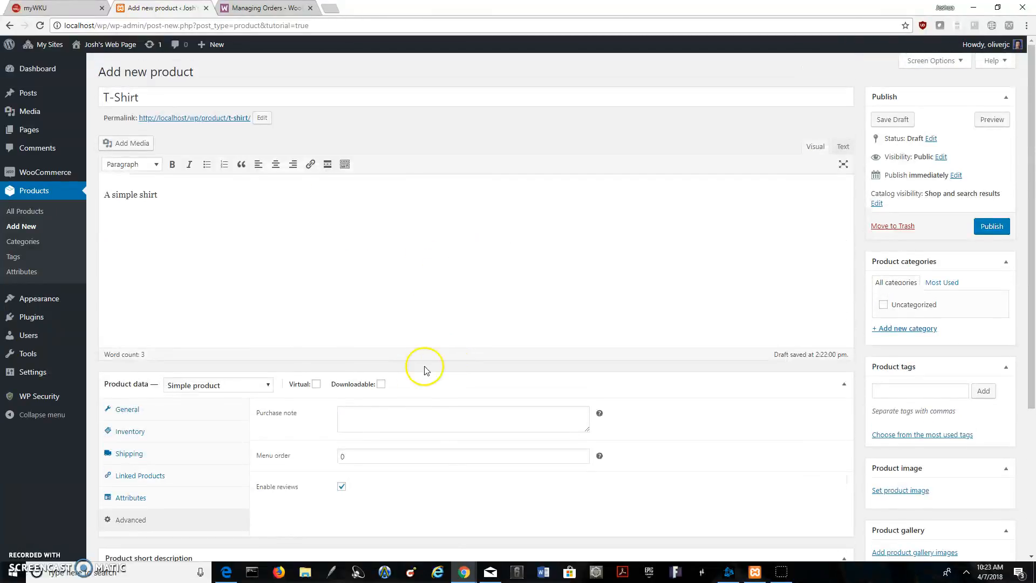
pyautogui.scroll(-1, 423, 366)
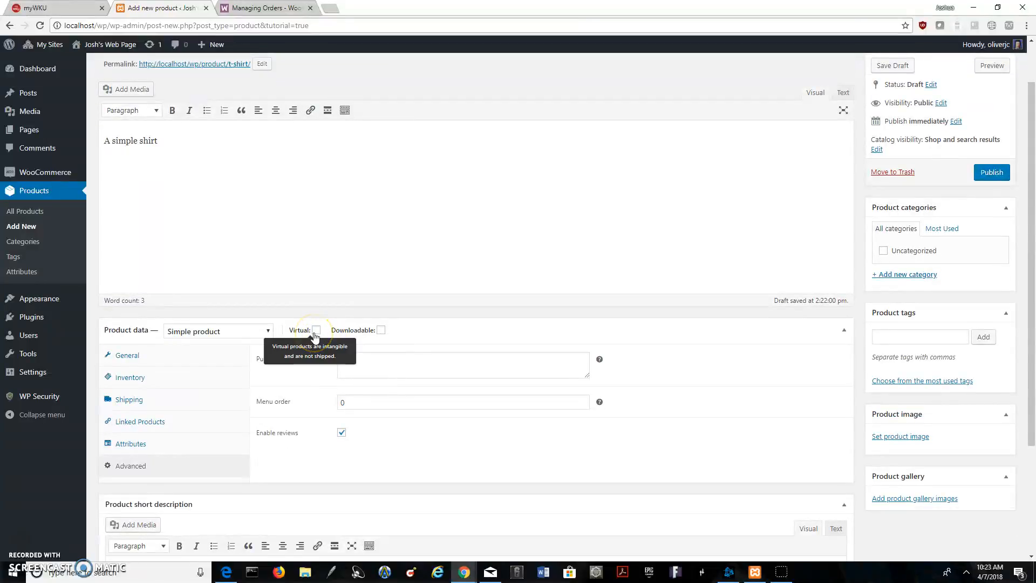
pyautogui.click(318, 333)
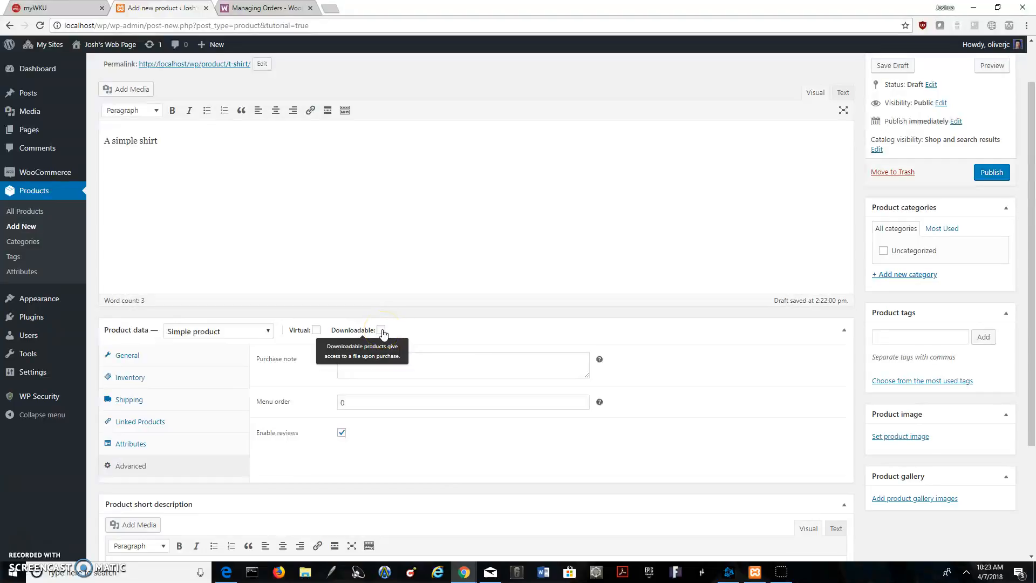
pyautogui.click(222, 334)
pyautogui.click(222, 334)
pyautogui.scroll(1, 423, 203)
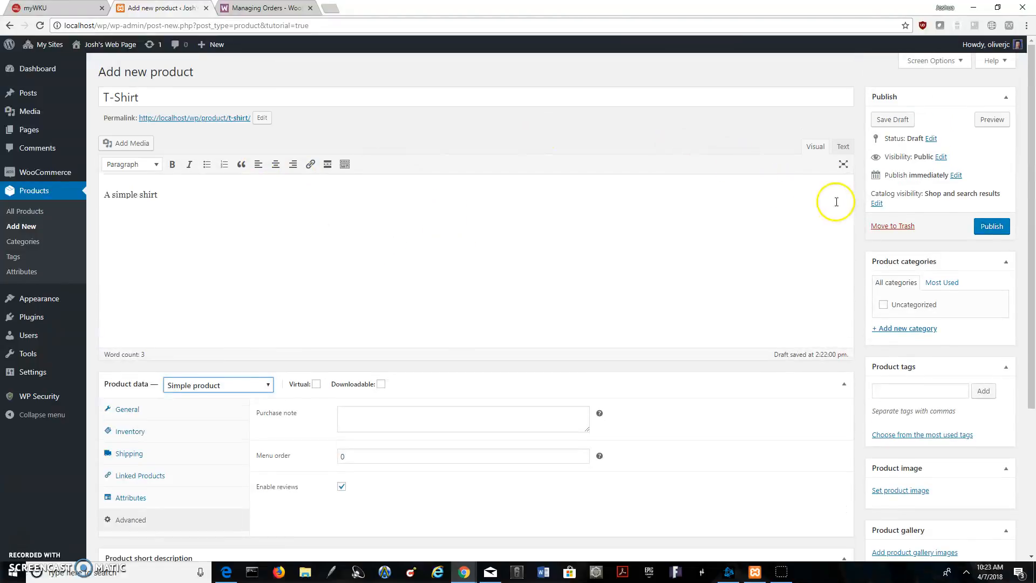
pyautogui.scroll(-4, 750, 278)
pyautogui.scroll(4, 748, 278)
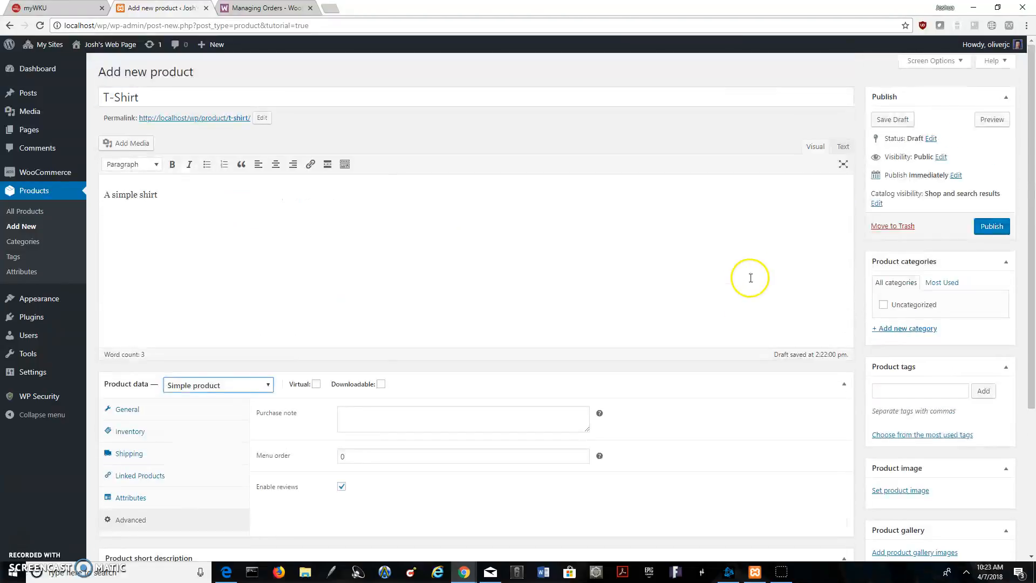
# Preview the T-Shirt product page and examine its price, image area, category and descriptions
pyautogui.click(885, 121)
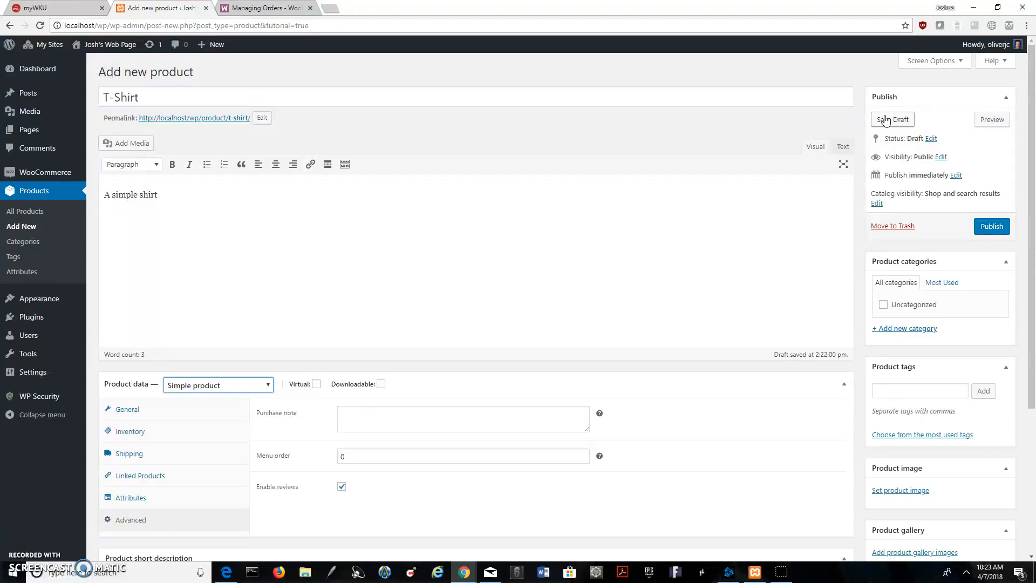
pyautogui.click(991, 119)
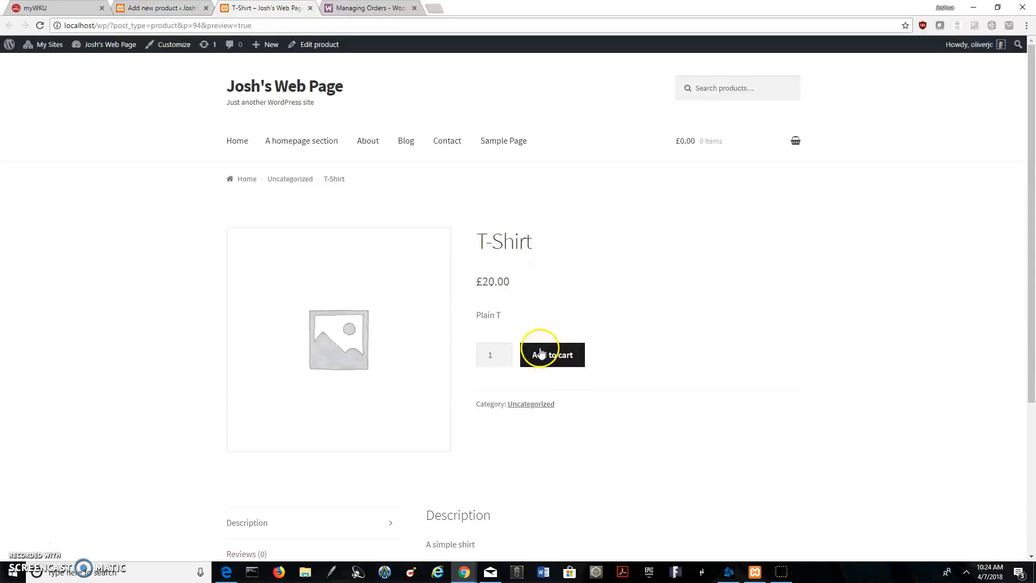
pyautogui.scroll(-3, 526, 400)
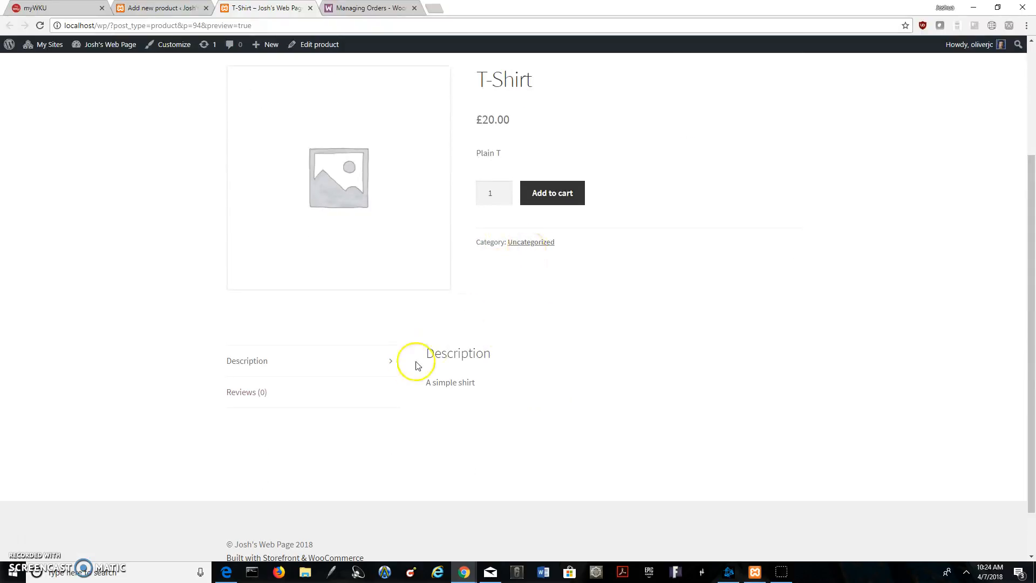
pyautogui.scroll(3, 462, 388)
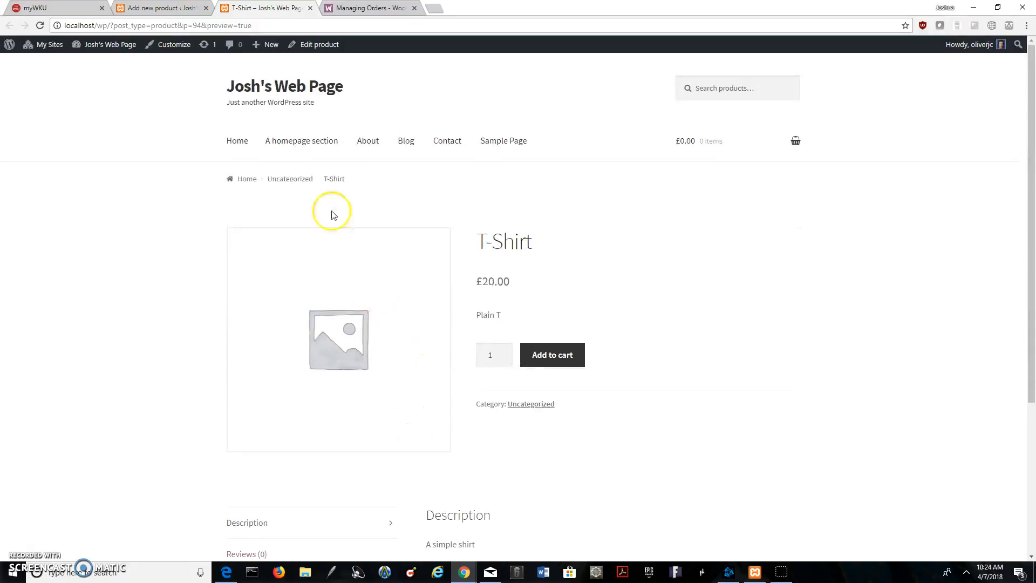
pyautogui.scroll(-2, 301, 215)
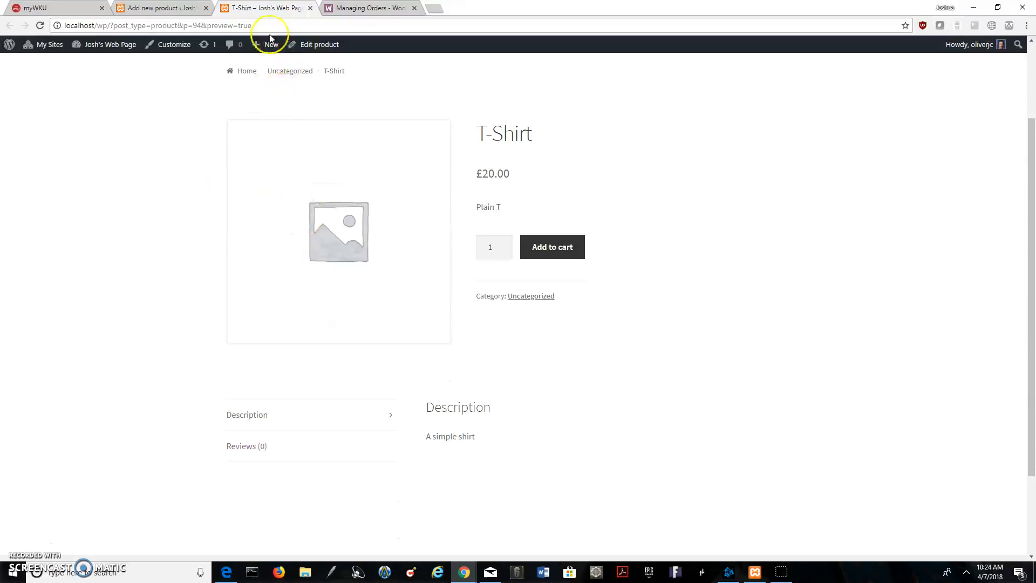
pyautogui.scroll(2, 597, 353)
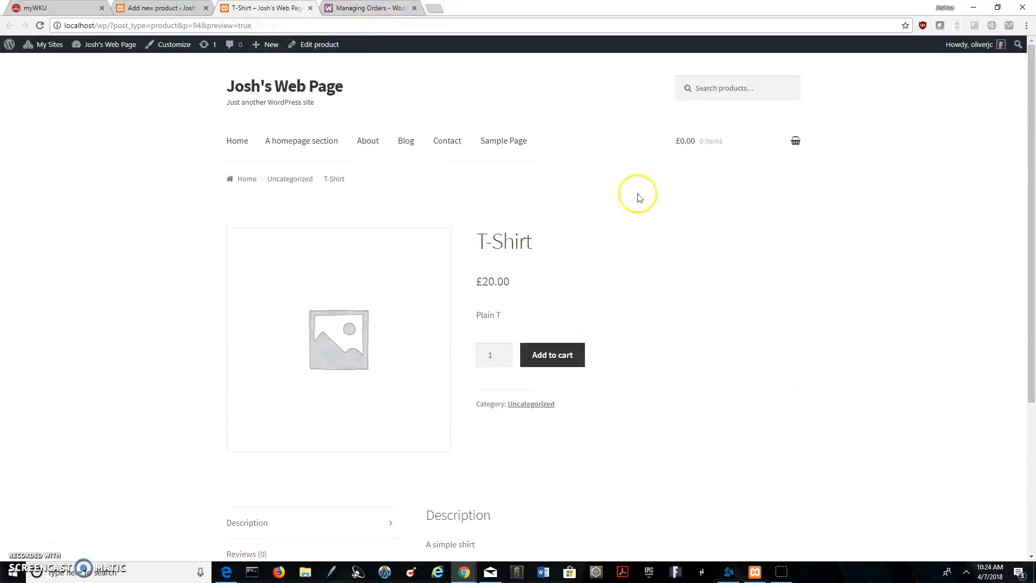
# Return to the product editor, request the T-Shirt preview again and close the preview page
pyautogui.click(173, 8)
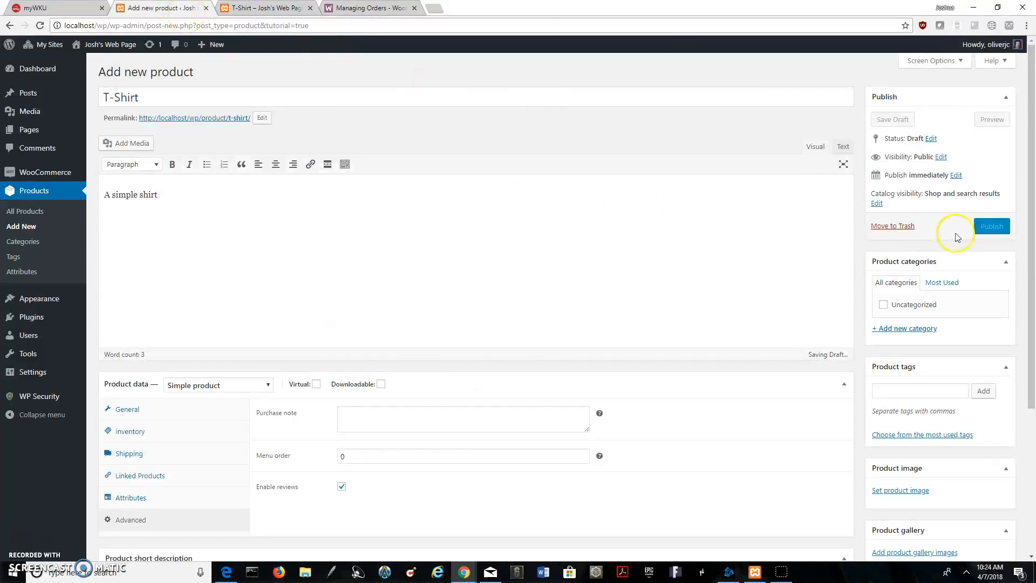
pyautogui.click(996, 121)
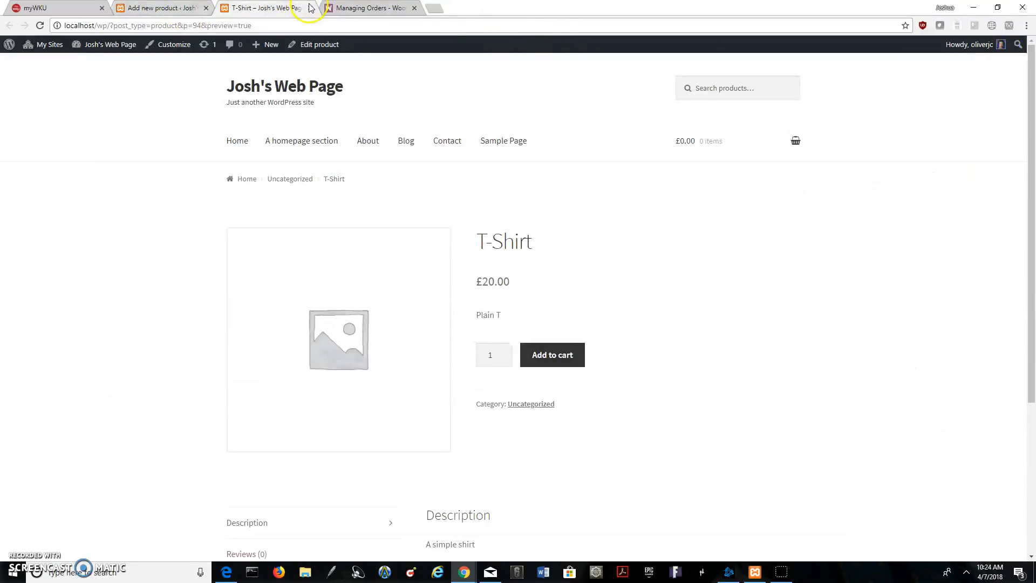
pyautogui.click(310, 8)
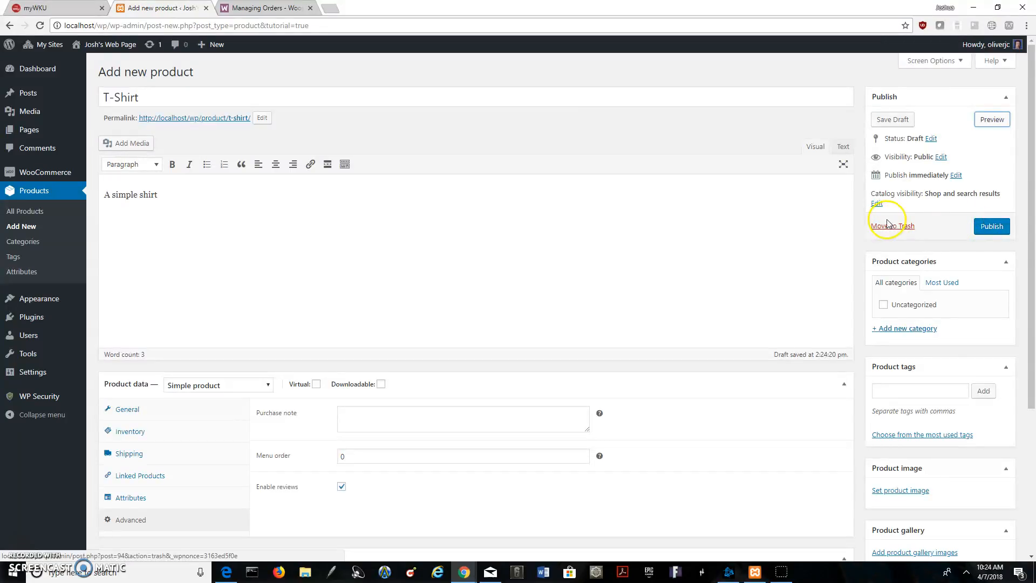
pyautogui.click(72, 189)
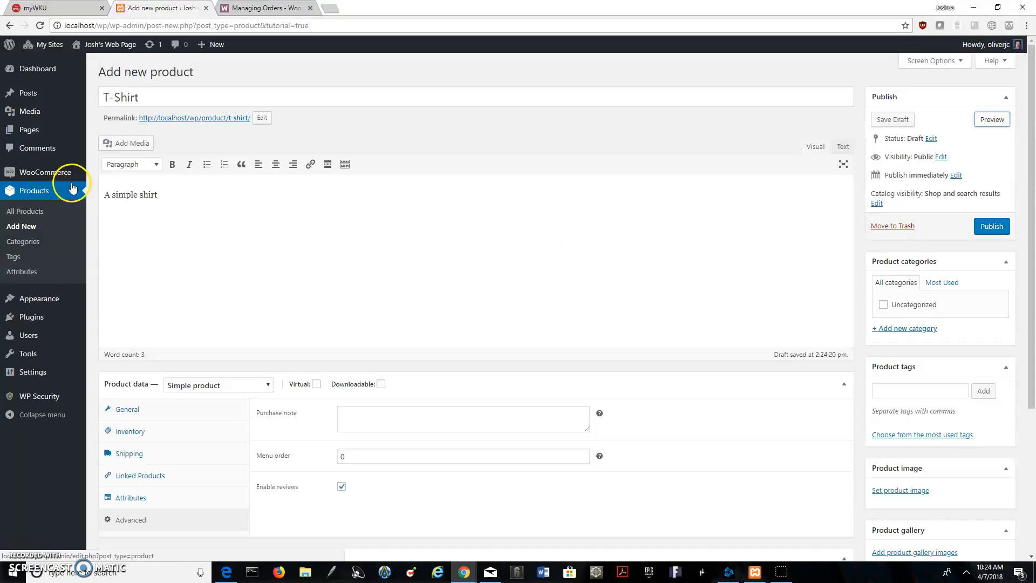
pyautogui.scroll(-4, 620, 248)
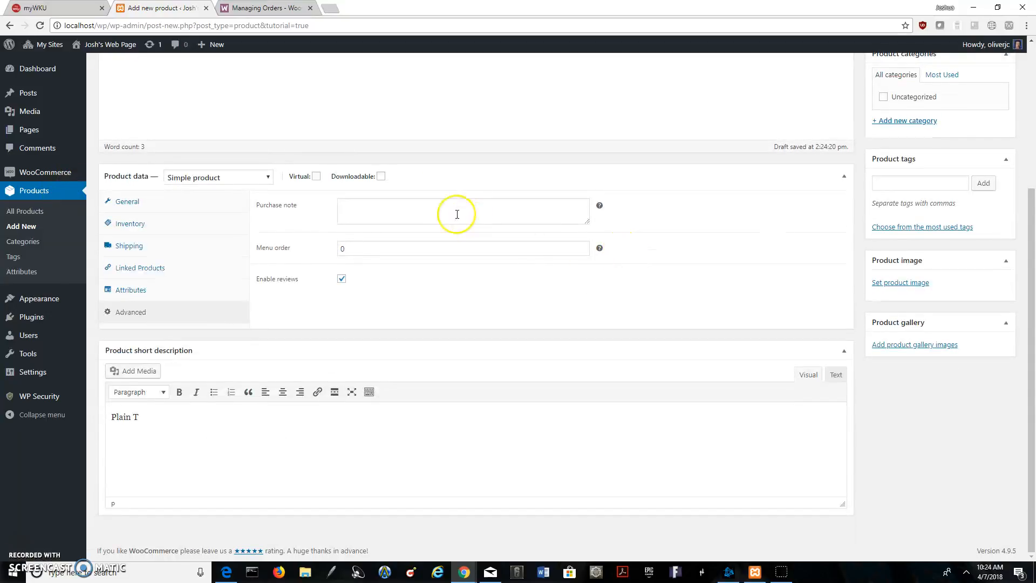
pyautogui.scroll(3, 457, 215)
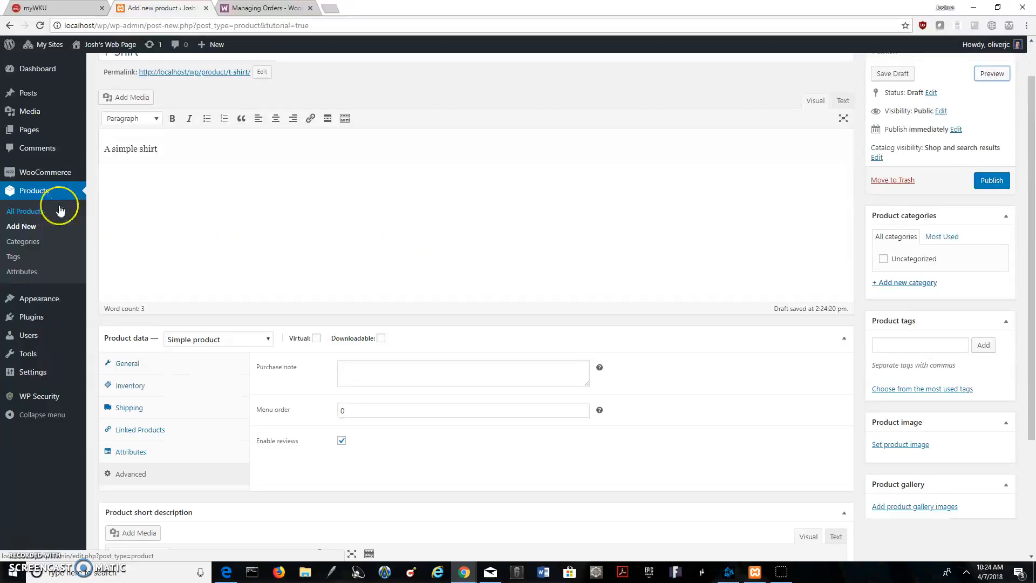
pyautogui.click(33, 194)
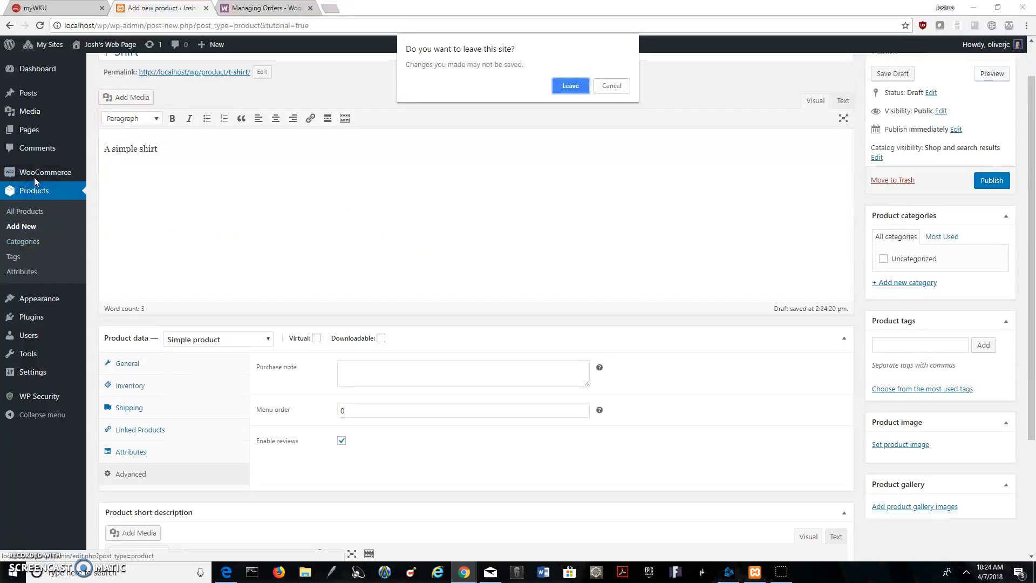
pyautogui.click(612, 85)
# Leave the product editor without saving the remaining changes and open the WooCommerce coupons page
pyautogui.click(61, 172)
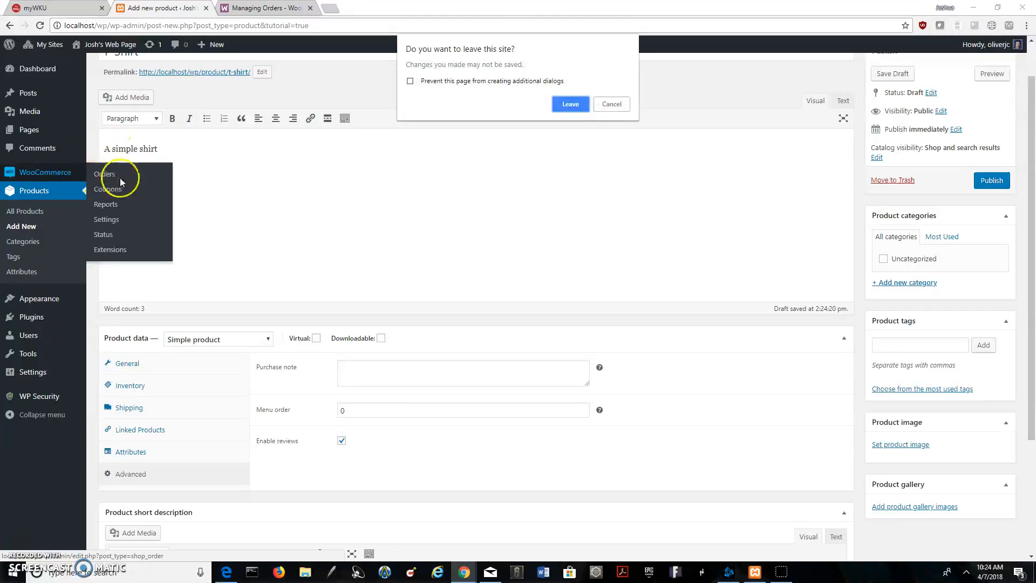
pyautogui.click(570, 103)
pyautogui.click(22, 209)
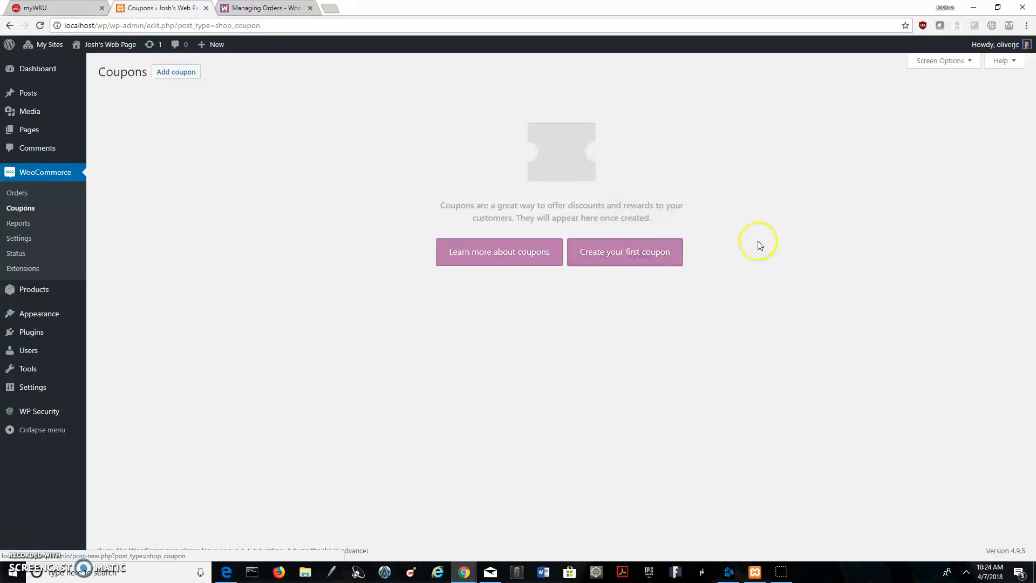
# Start a new coupon and enter T-Shirt as its description
pyautogui.click(197, 73)
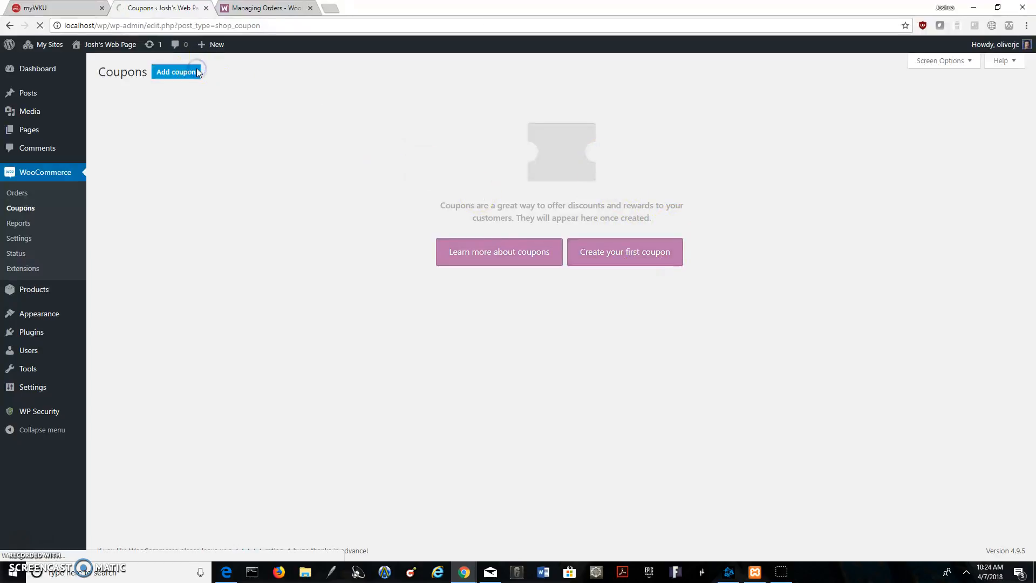
pyautogui.click(302, 118)
pyautogui.click(280, 101)
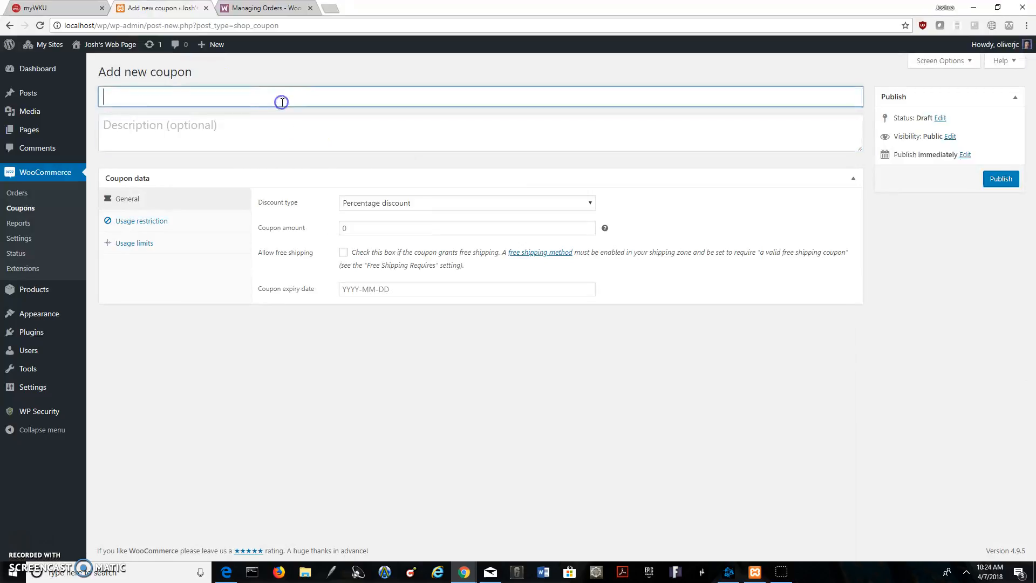
pyautogui.click(150, 100)
pyautogui.click(253, 141)
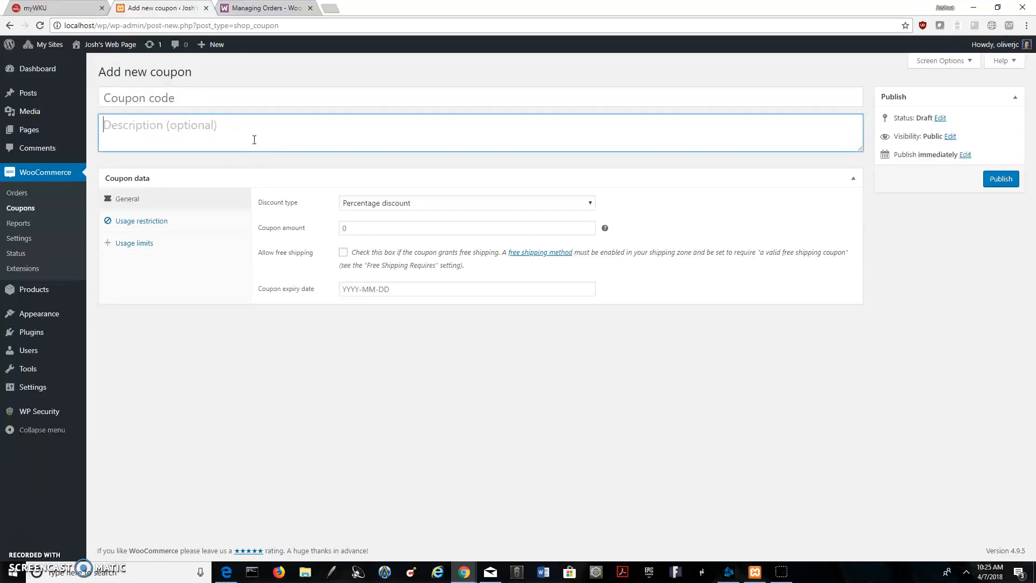
pyautogui.write('T')
pyautogui.press('BackSpace')
pyautogui.write('T-Shirt')
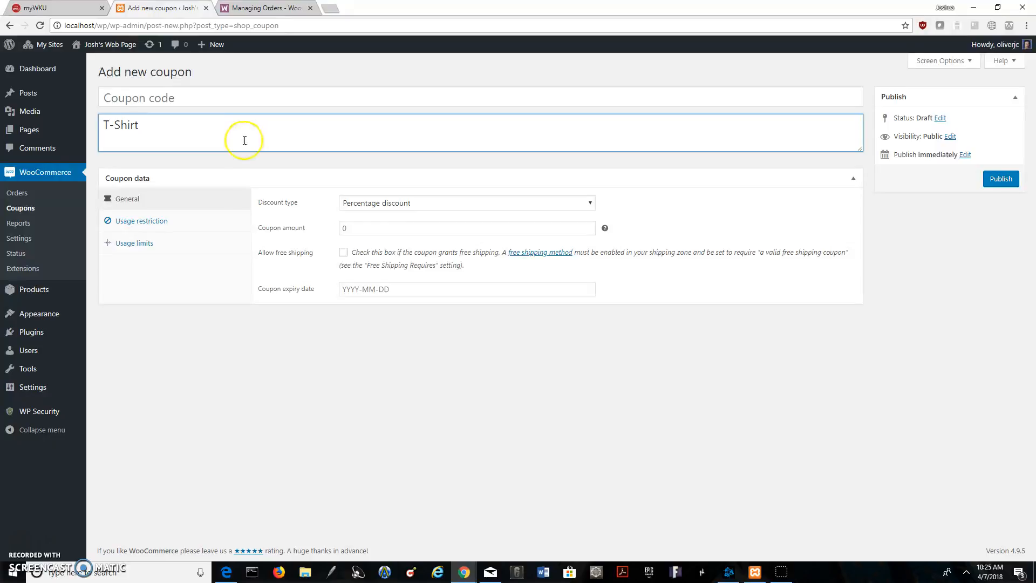
# Enter 50offT as the coupon code and keep the coupon data section expanded
pyautogui.click(250, 102)
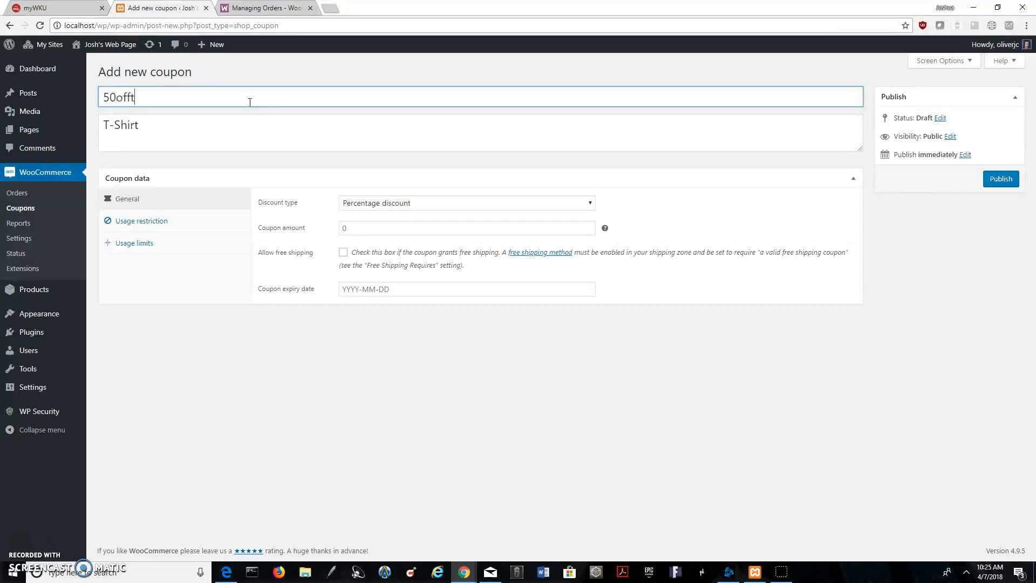
pyautogui.click(273, 174)
pyautogui.click(261, 127)
pyautogui.click(243, 93)
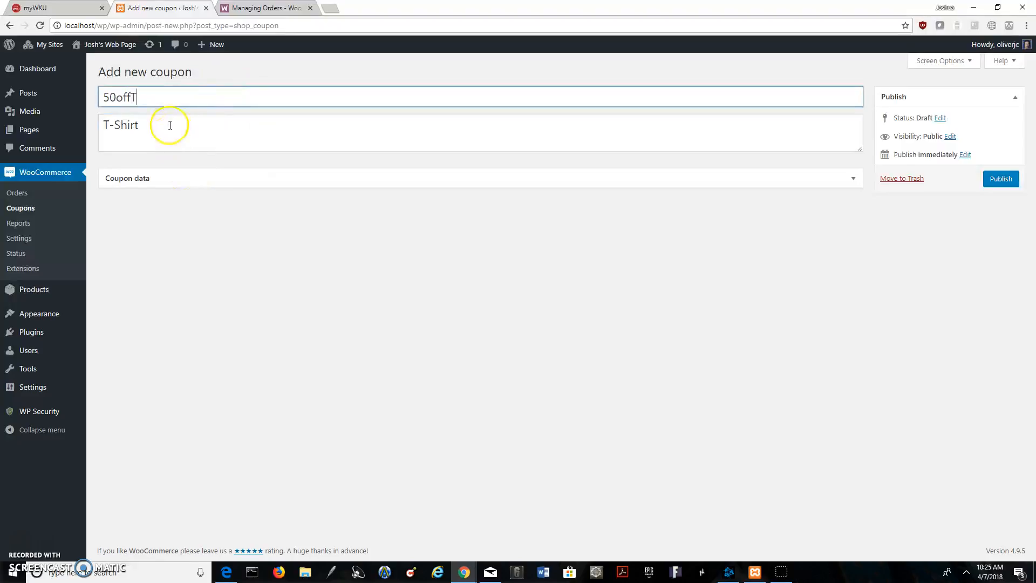
pyautogui.click(202, 180)
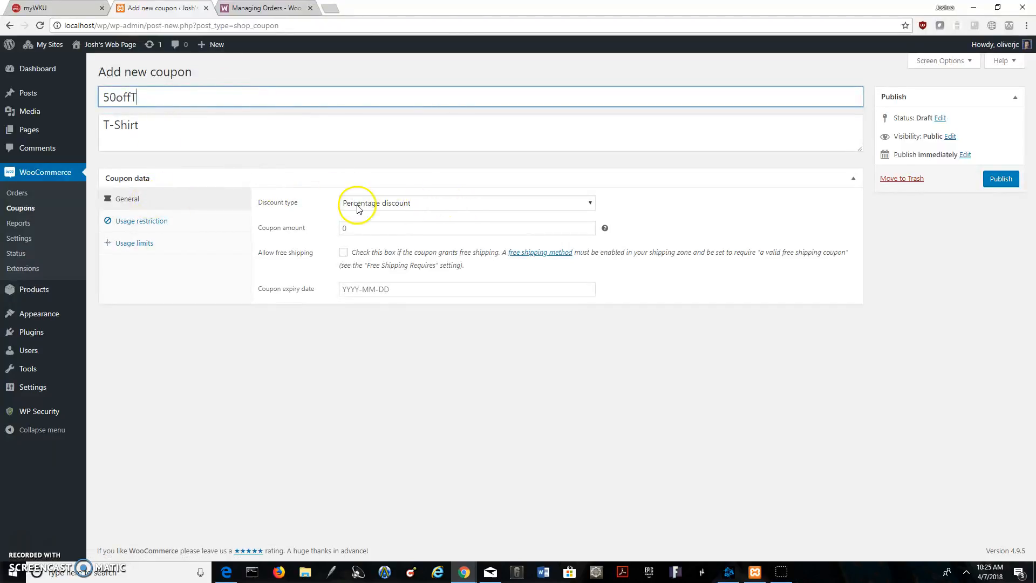
# Try Fixed product discount as the coupon's discount type and return it to Percentage discount
pyautogui.click(580, 205)
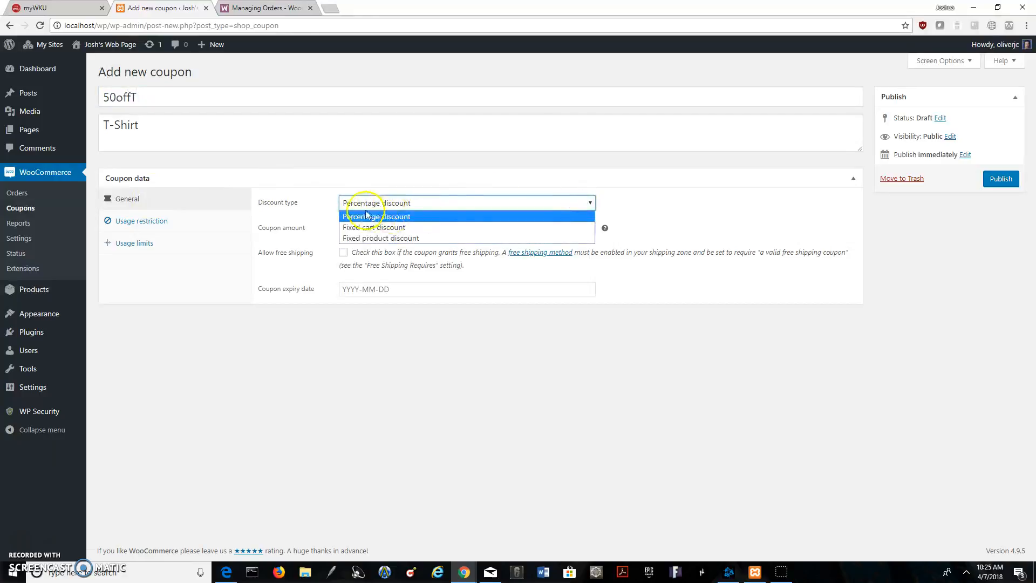
pyautogui.click(419, 238)
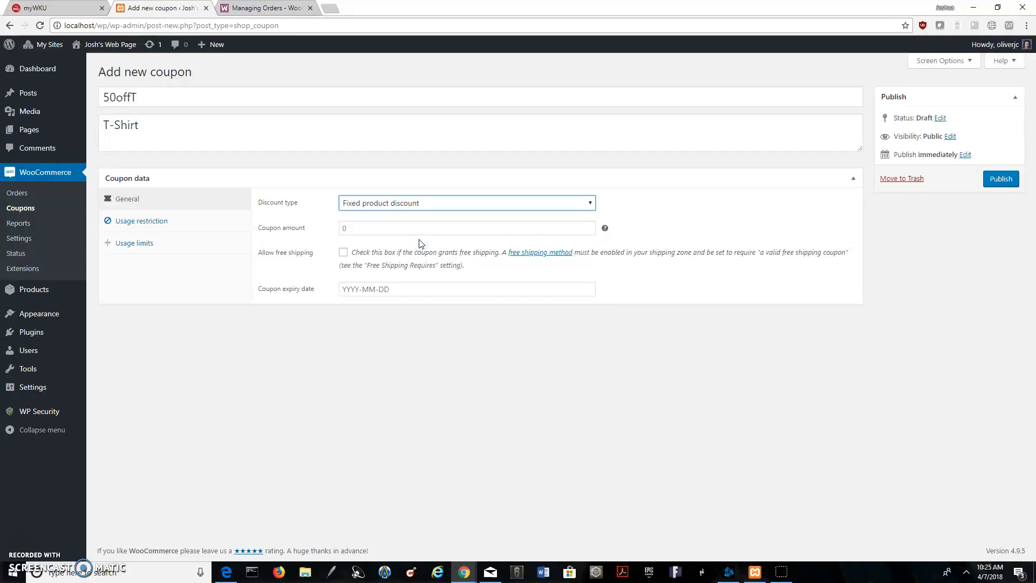
pyautogui.click(411, 204)
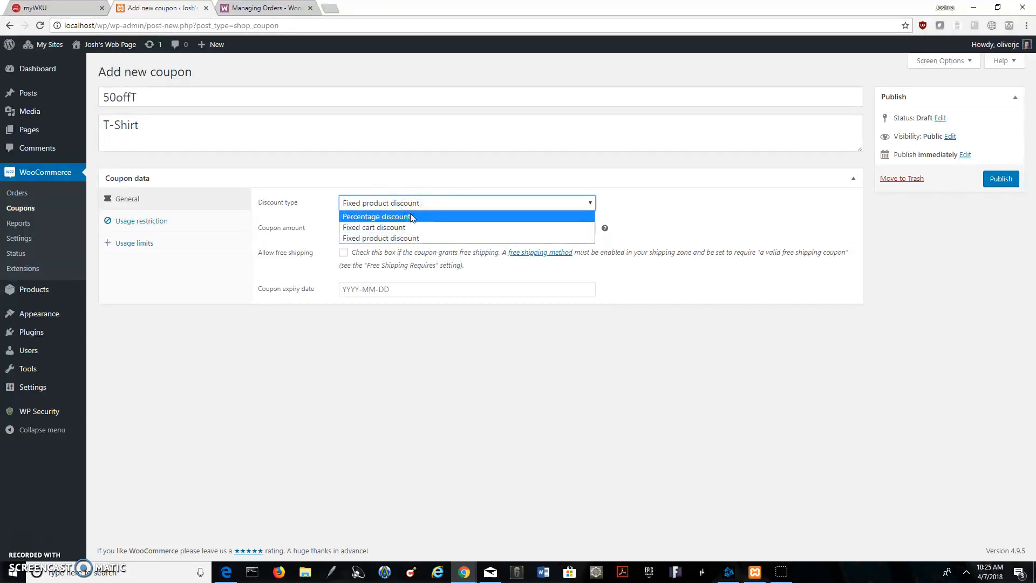
pyautogui.click(411, 217)
# Examine the percentage, fixed cart and fixed product discount choices, keeping Percentage discount selected
pyautogui.click(410, 205)
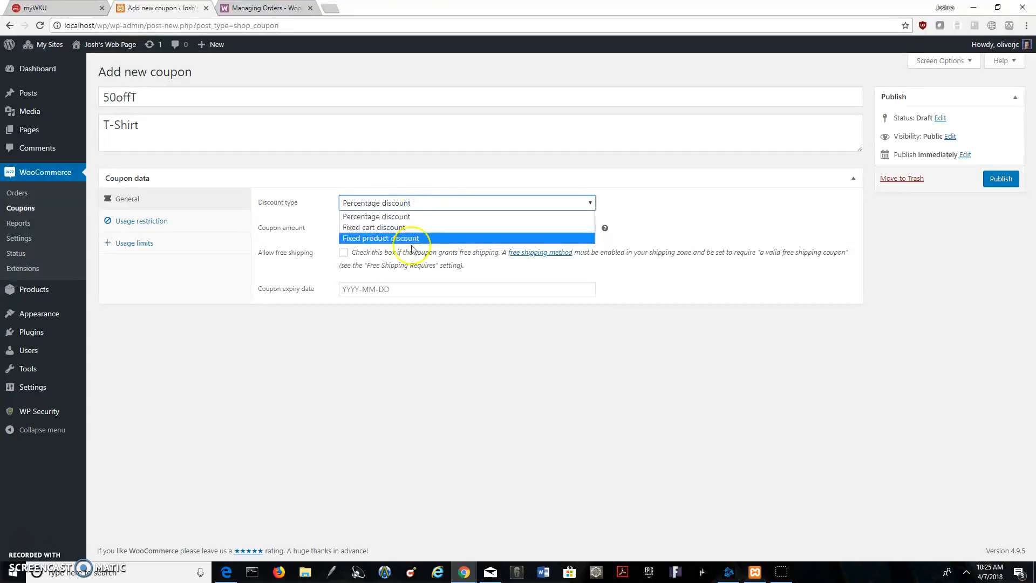
pyautogui.click(417, 203)
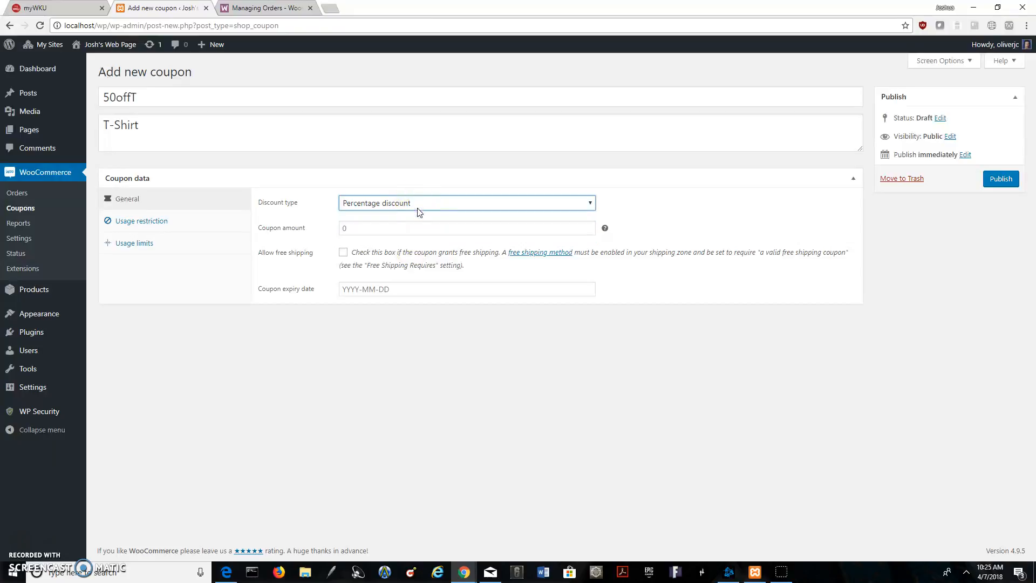
pyautogui.click(415, 210)
pyautogui.click(464, 204)
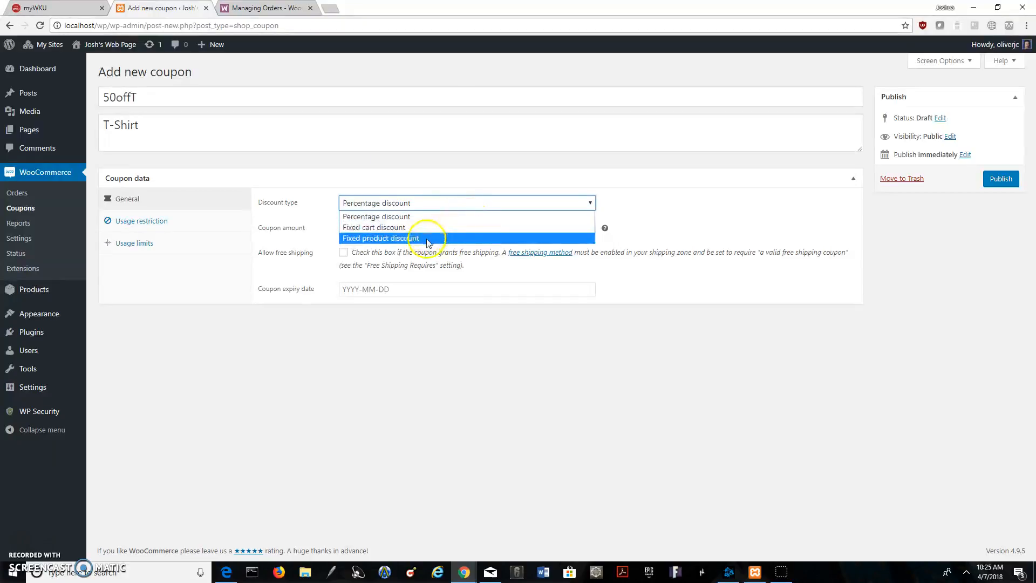
pyautogui.click(402, 241)
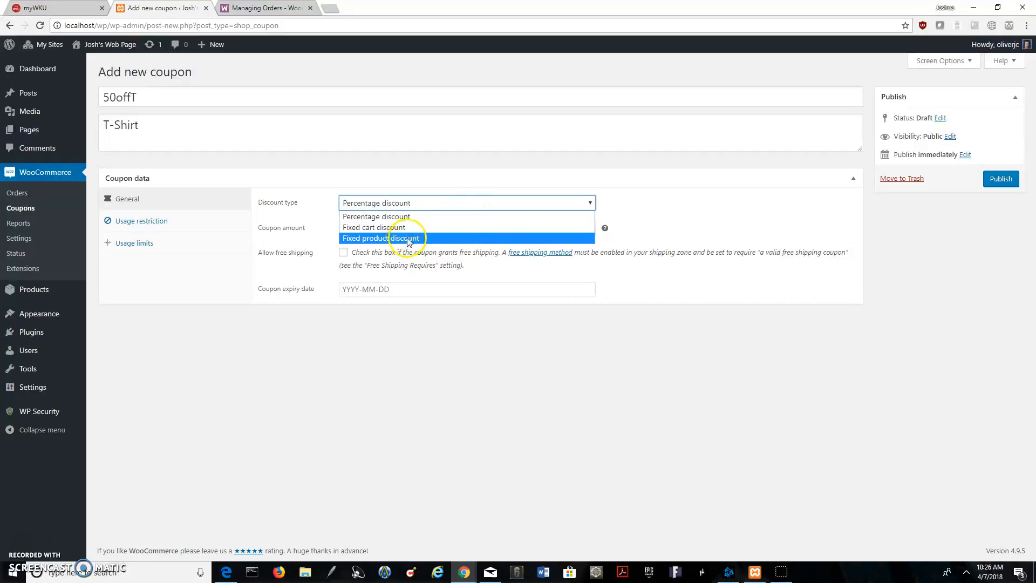
pyautogui.click(394, 216)
# Enter a coupon amount of 50, check the field's help hint and replace the amount with 10
pyautogui.click(392, 227)
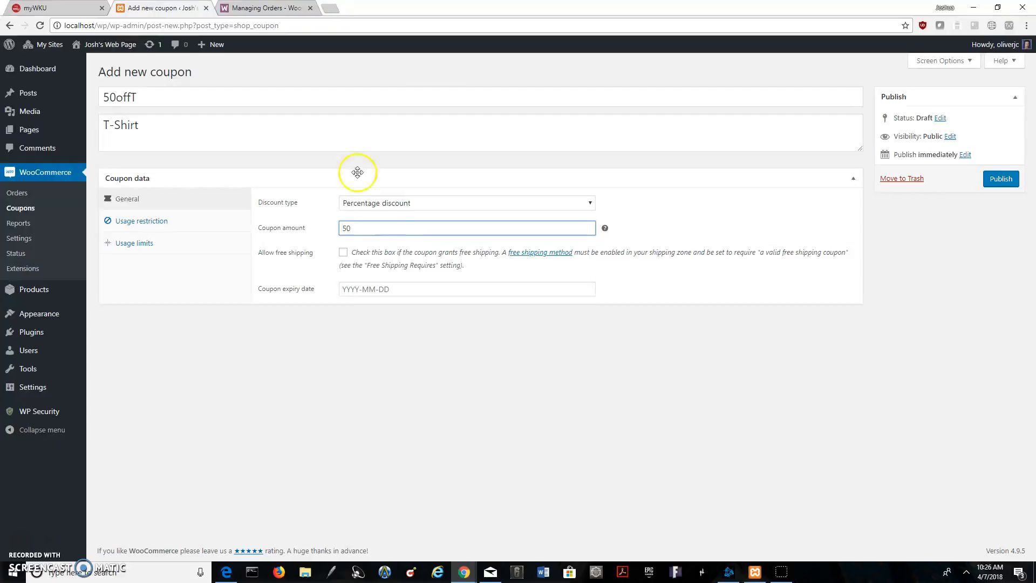
pyautogui.click(599, 233)
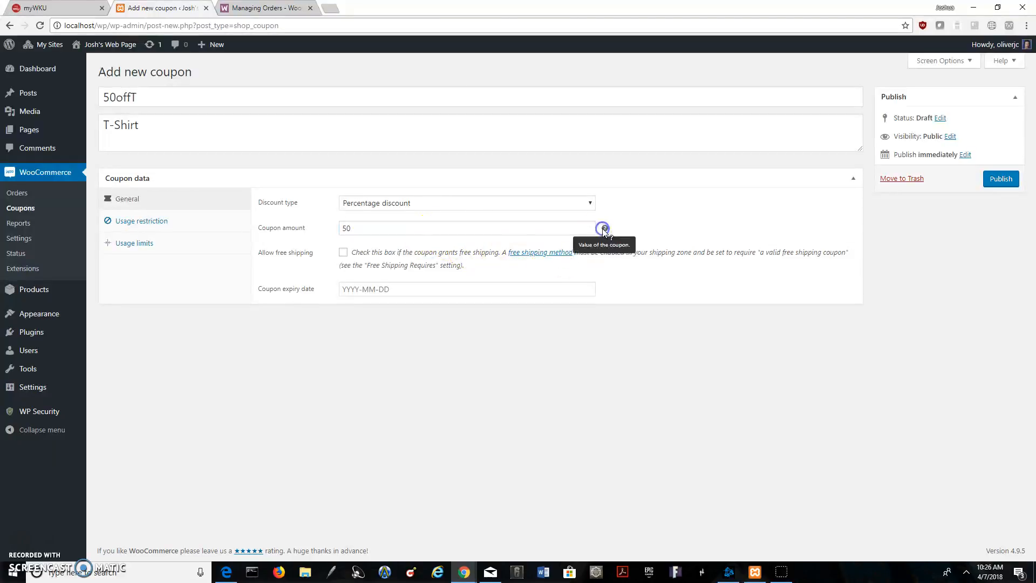
pyautogui.doubleClick(397, 224)
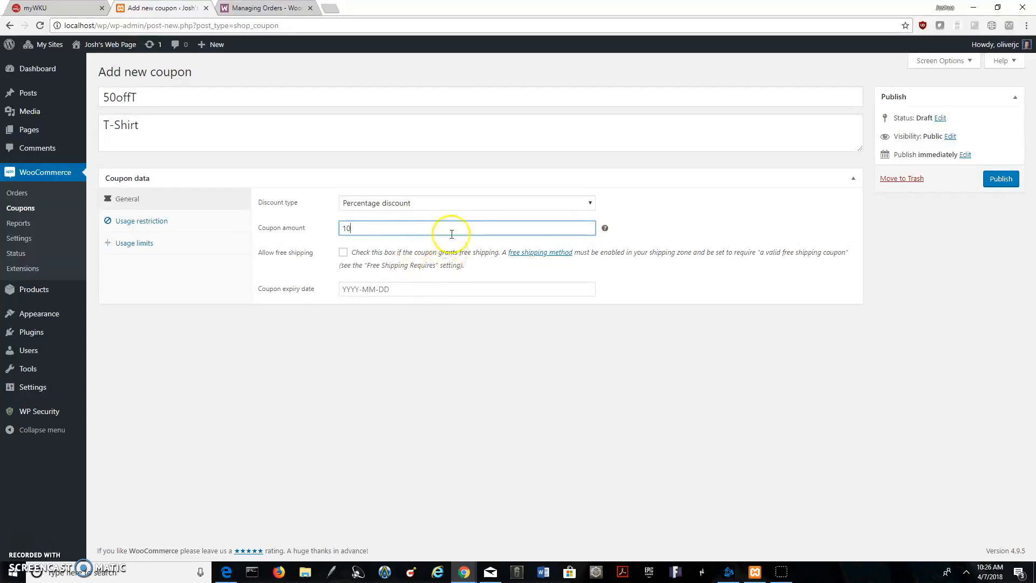
pyautogui.click(607, 233)
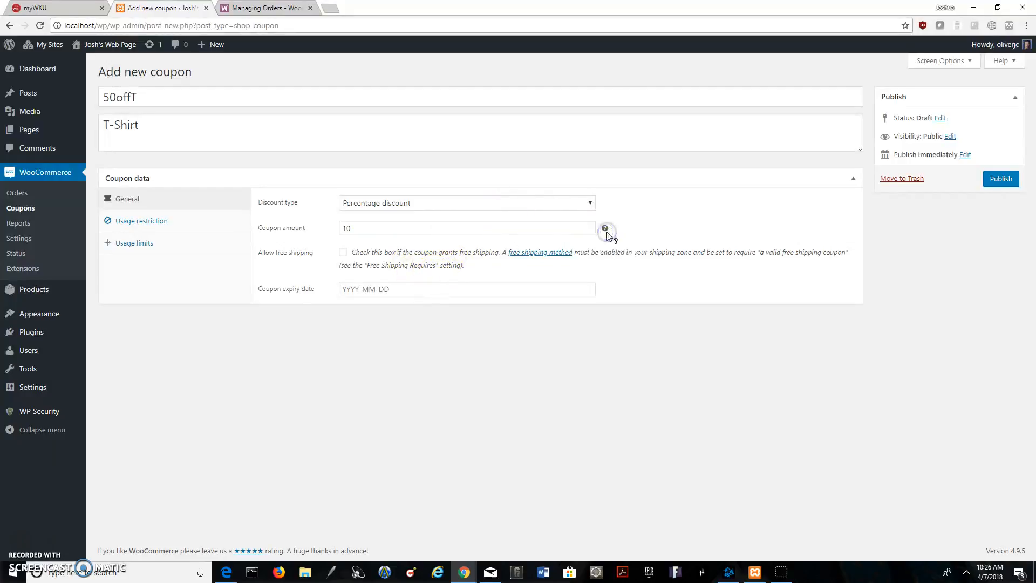
pyautogui.click(641, 221)
pyautogui.click(358, 227)
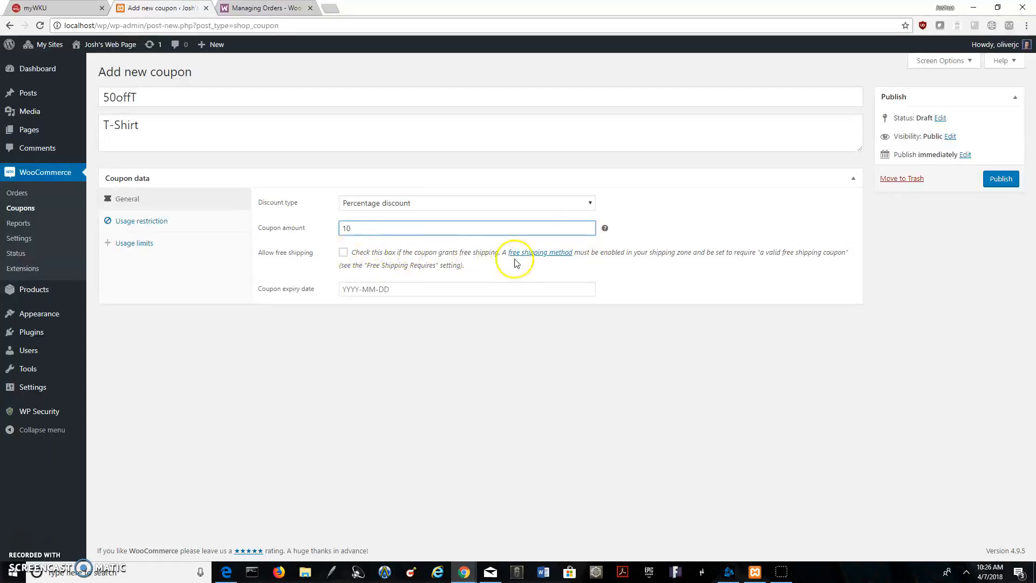
# Allow free shipping with the coupon and set its expiry date to 2018-04-29
pyautogui.click(345, 252)
pyautogui.click(348, 253)
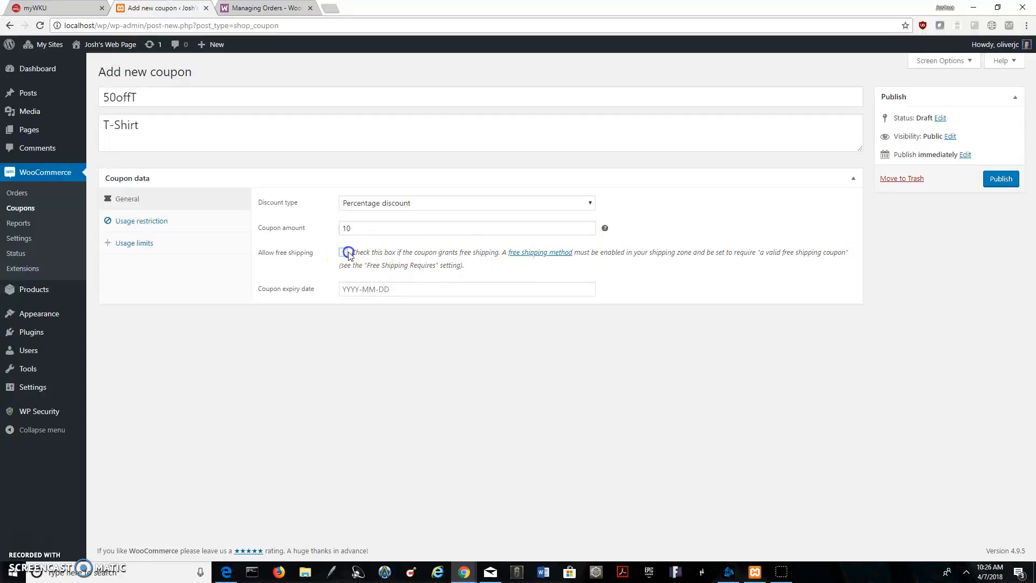
pyautogui.click(426, 293)
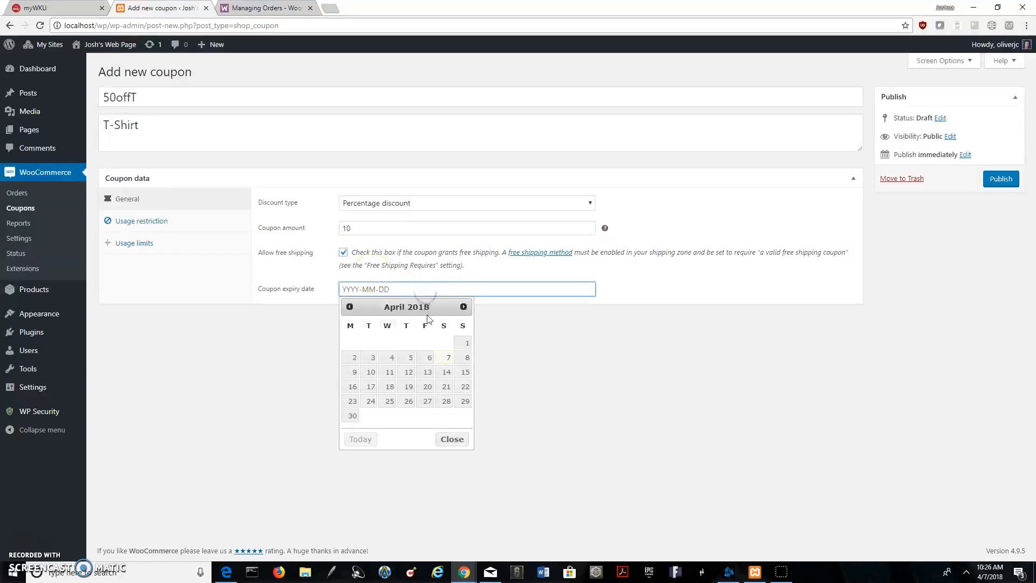
pyautogui.click(456, 400)
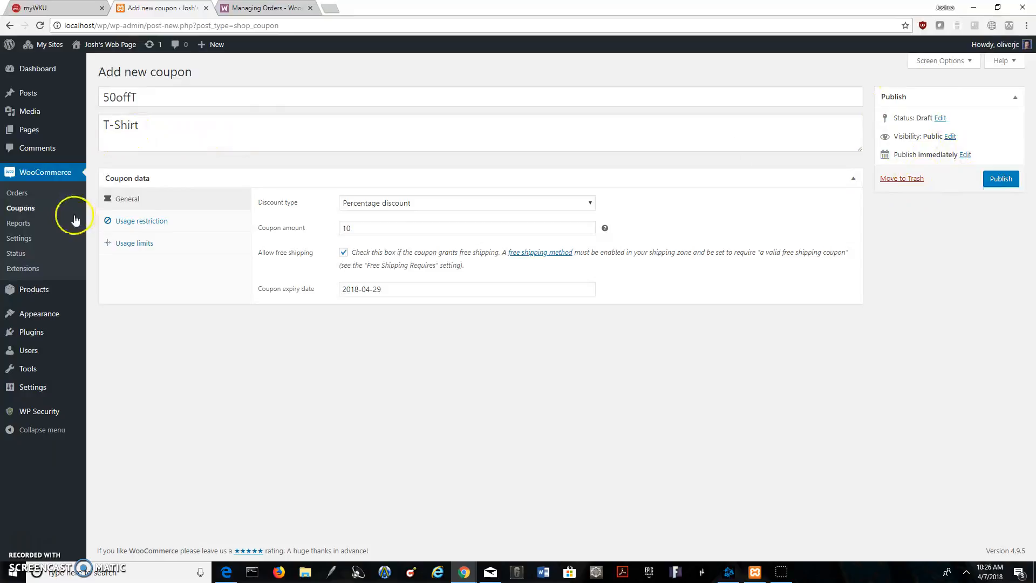
# Leave the coupon form without publishing it and open the WooCommerce orders page
pyautogui.click(45, 150)
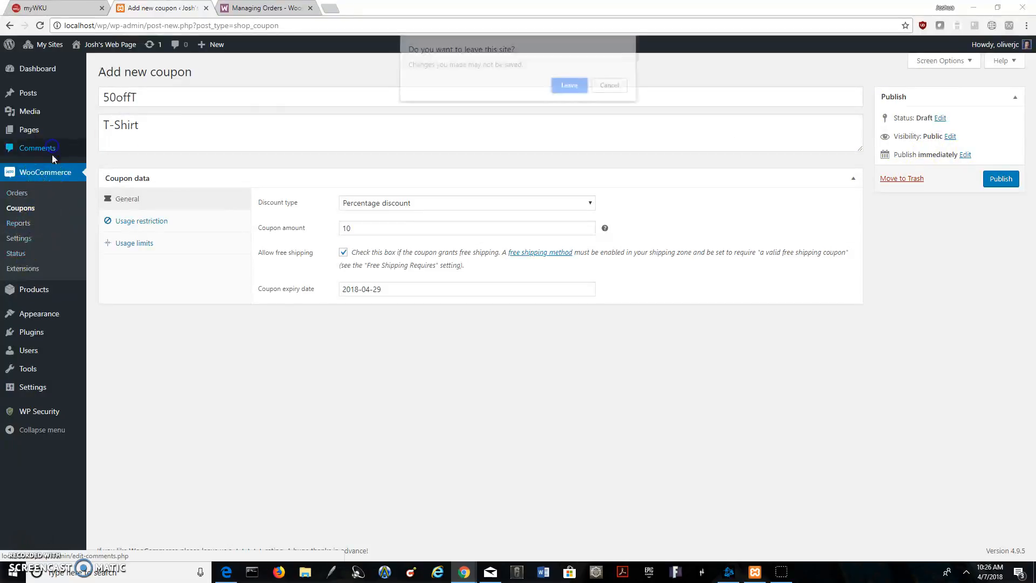
pyautogui.click(620, 88)
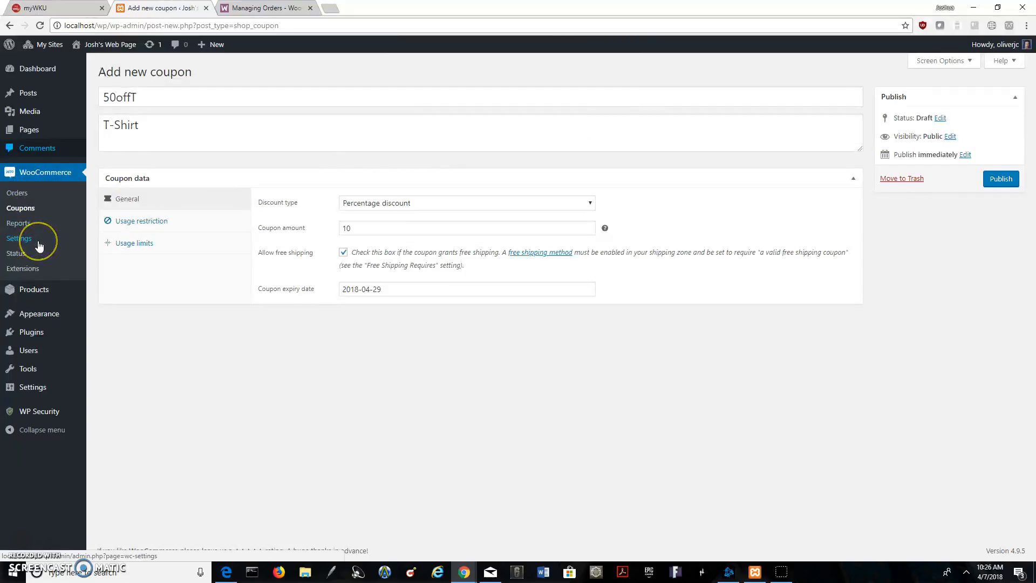
pyautogui.click(21, 194)
pyautogui.click(571, 105)
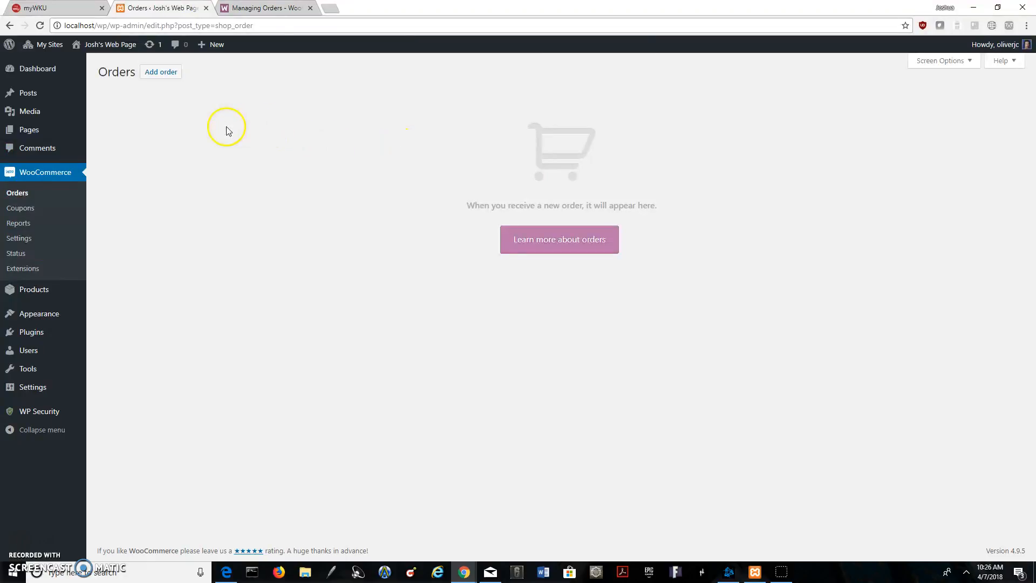
# Start a new order and check its creation date calendar without changing the date
pyautogui.rightClick(169, 77)
pyautogui.click(128, 116)
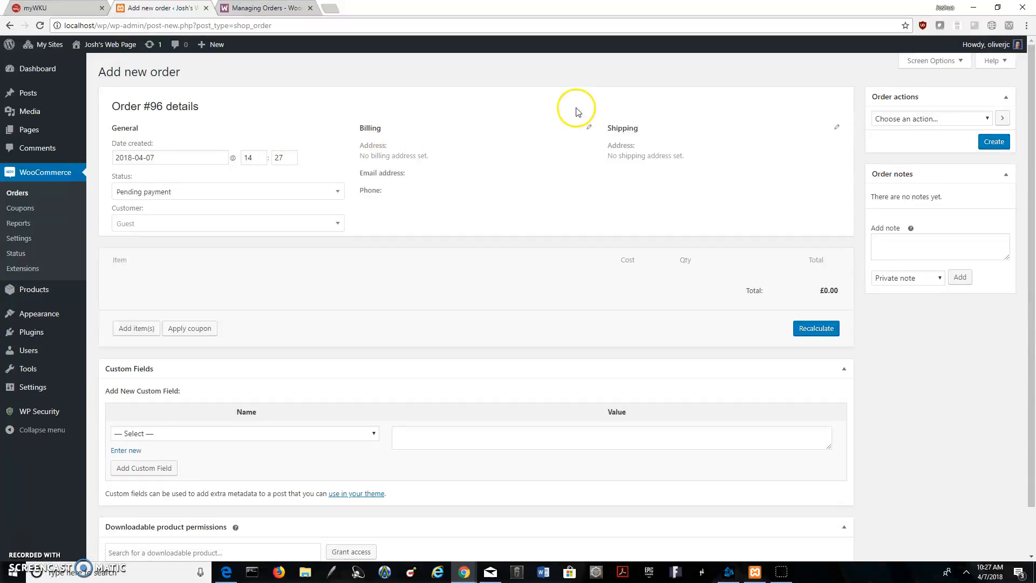
pyautogui.click(174, 157)
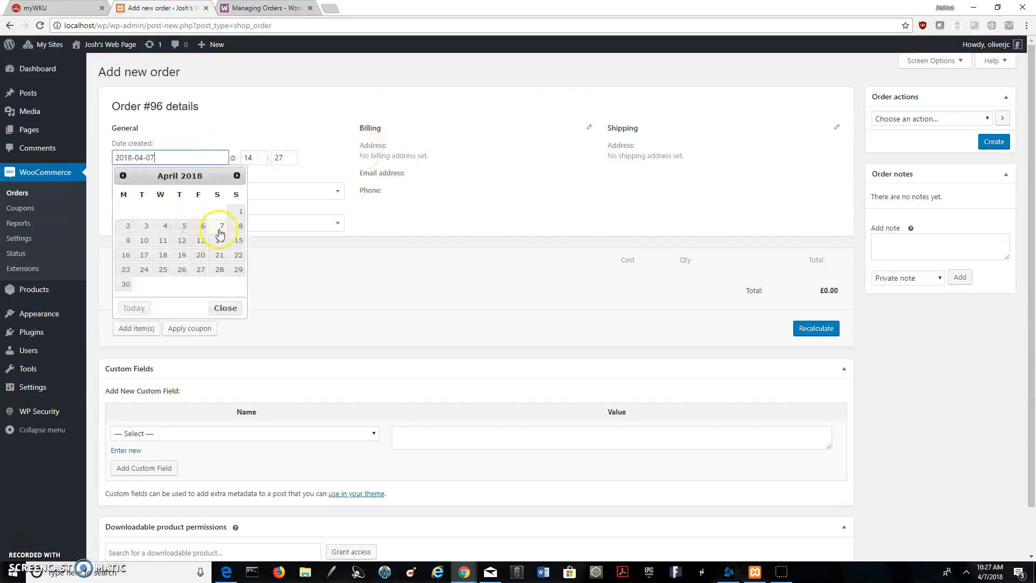
pyautogui.click(247, 170)
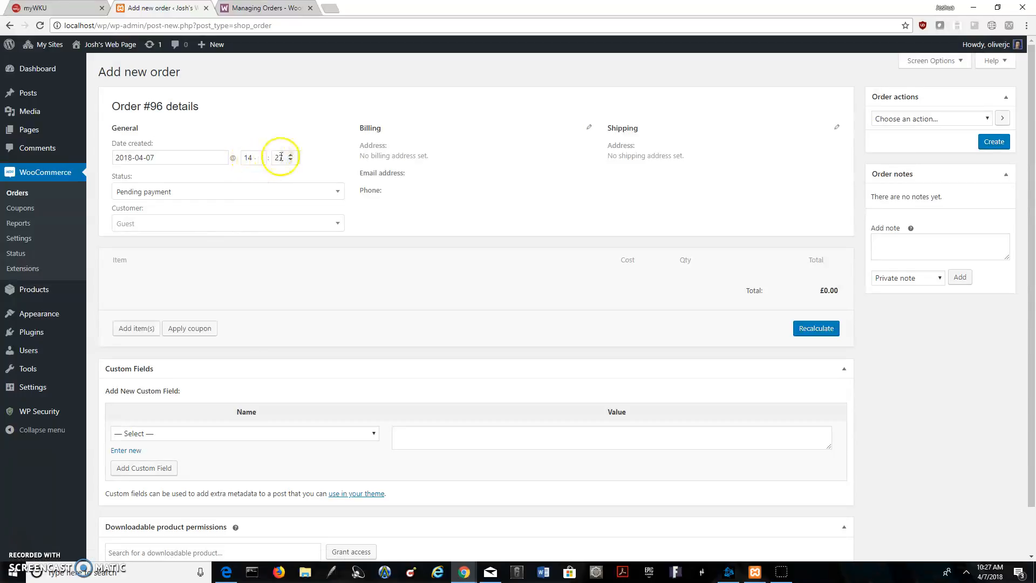
# Examine the order status choices from Pending payment to Failed, keeping Pending payment selected
pyautogui.click(268, 194)
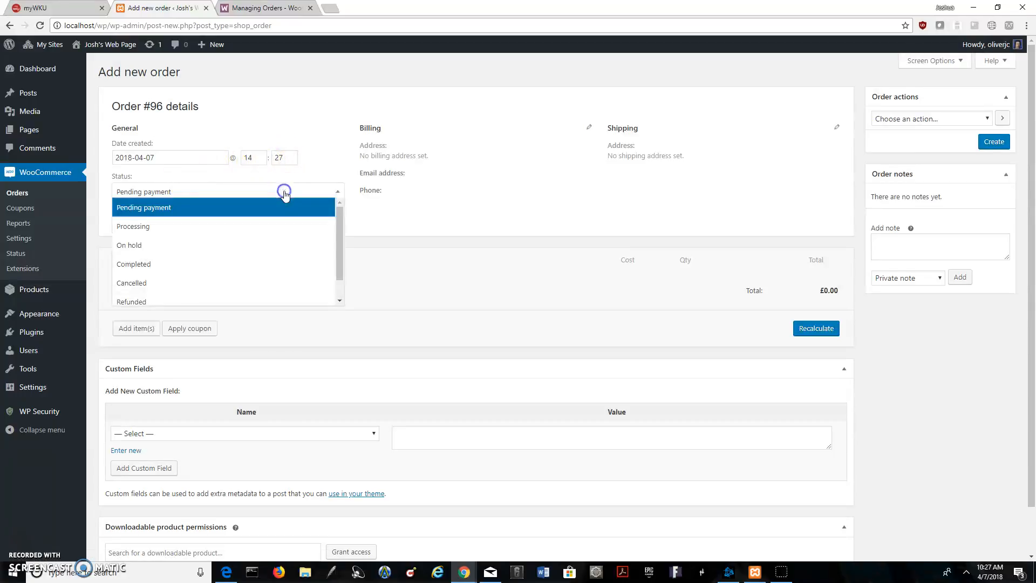
pyautogui.scroll(-1, 234, 215)
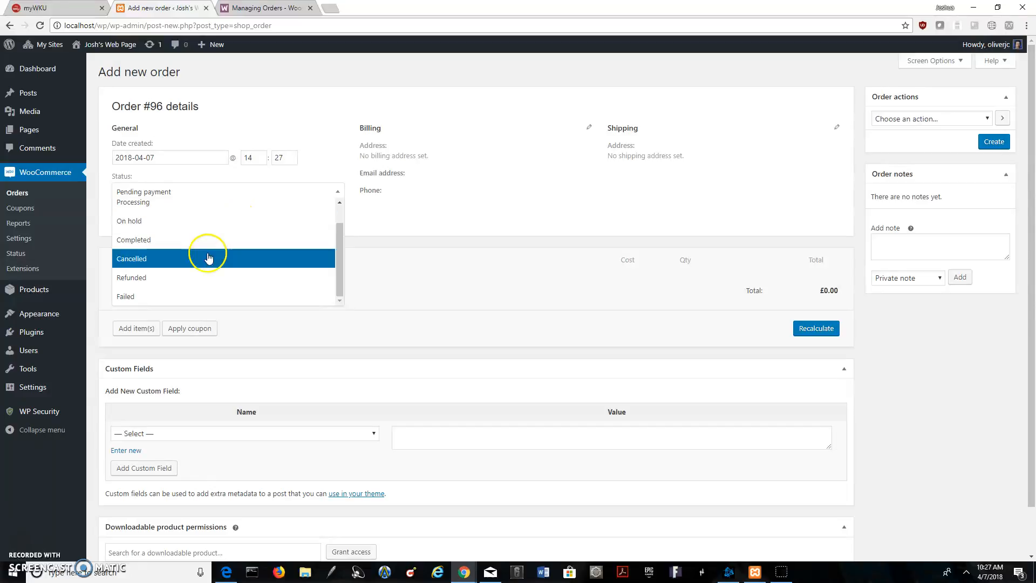
pyautogui.scroll(1, 220, 250)
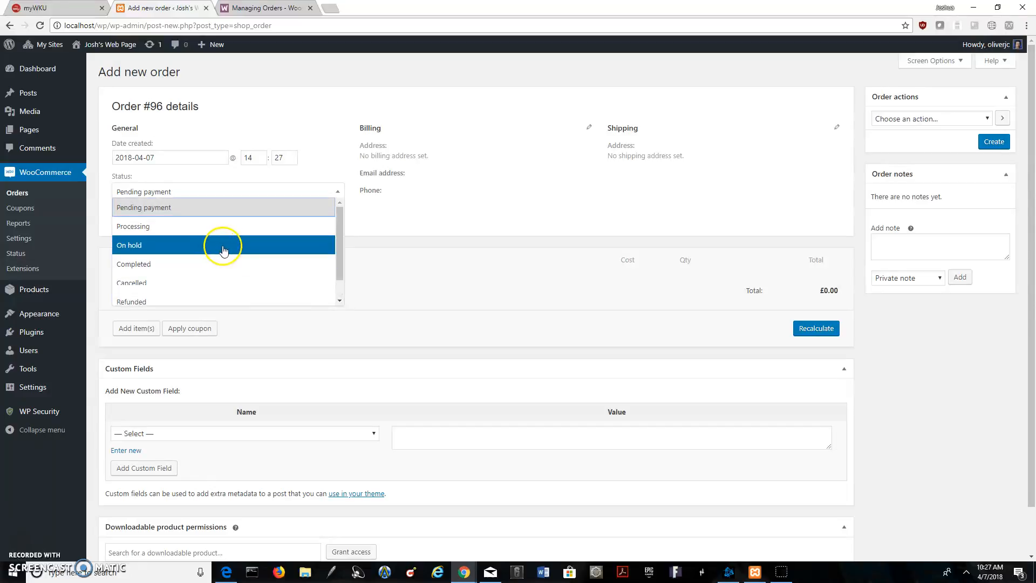
pyautogui.scroll(-1, 214, 246)
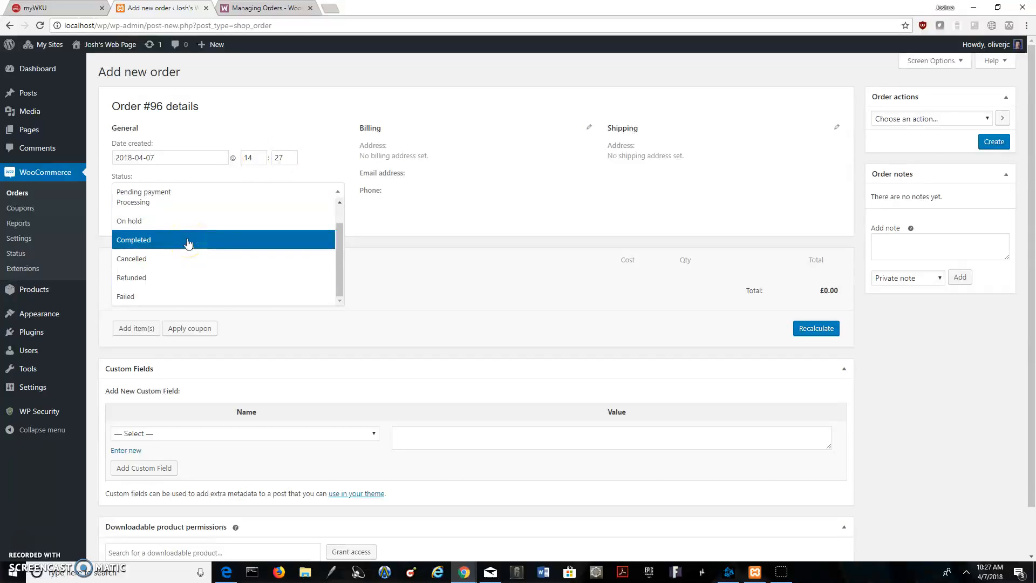
pyautogui.scroll(3, 238, 266)
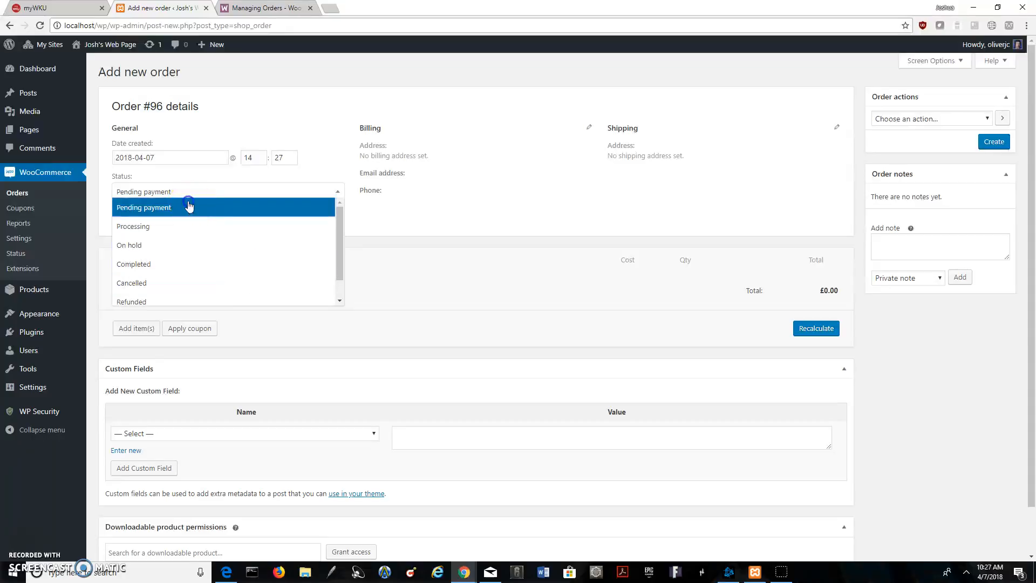
pyautogui.click(139, 192)
# Examine the new order's customer lookup field and its billing address, email and phone details
pyautogui.click(258, 224)
pyautogui.click(259, 228)
pyautogui.click(260, 230)
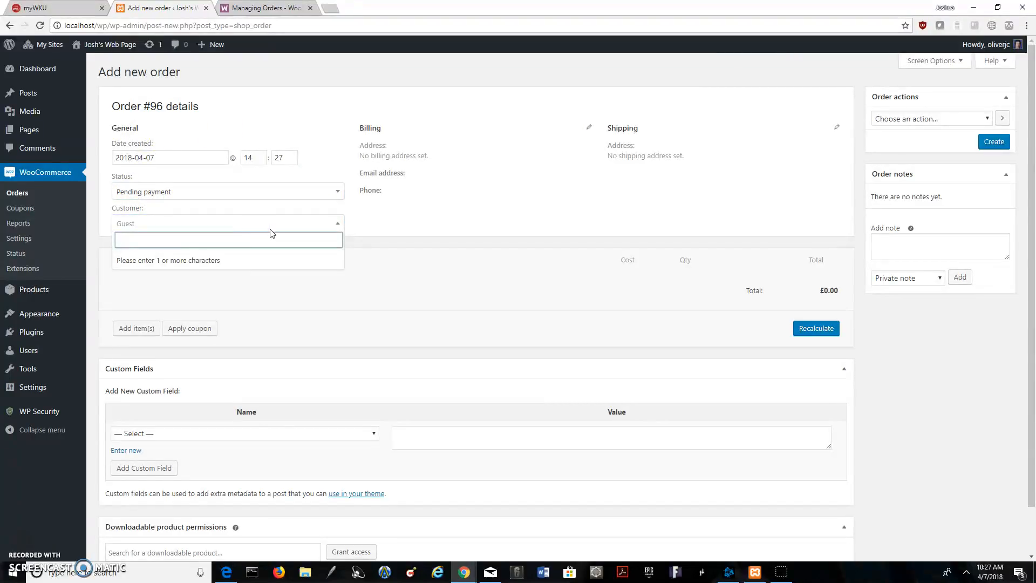
pyautogui.click(181, 222)
pyautogui.click(181, 224)
pyautogui.click(176, 231)
pyautogui.click(314, 223)
pyautogui.click(311, 225)
pyautogui.click(311, 225)
pyautogui.click(266, 225)
pyautogui.click(266, 227)
pyautogui.click(265, 229)
pyautogui.click(369, 128)
pyautogui.click(388, 153)
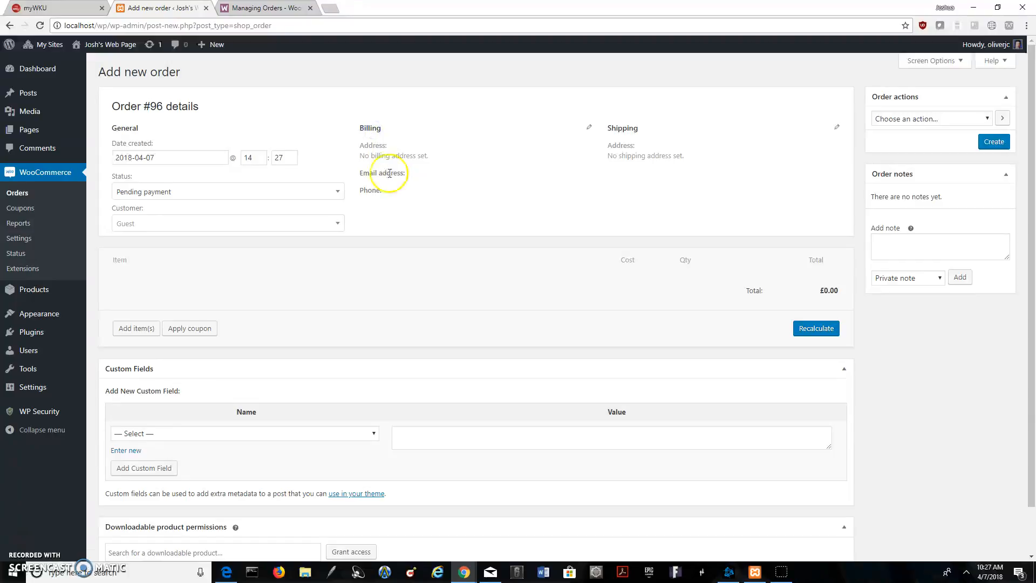
# Recheck the customer lookup while keeping Guest, and open the order's billing and shipping details to examine their empty fields
pyautogui.click(210, 223)
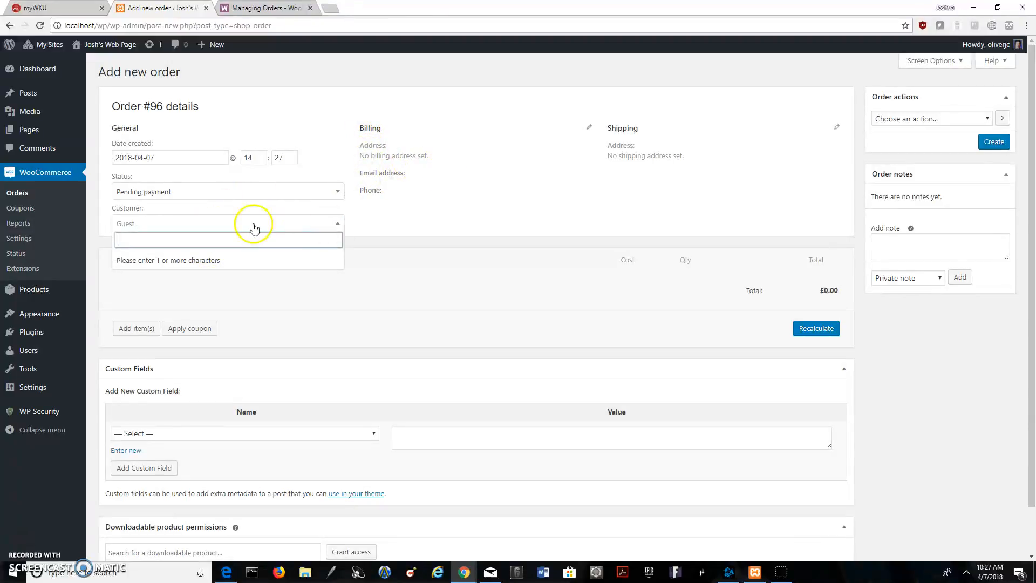
pyautogui.click(173, 225)
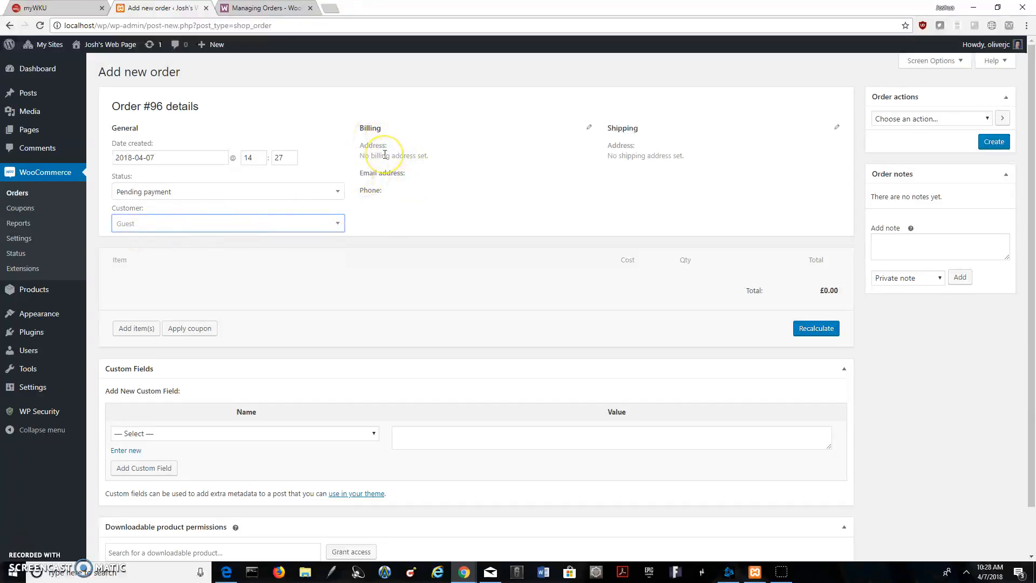
pyautogui.click(589, 127)
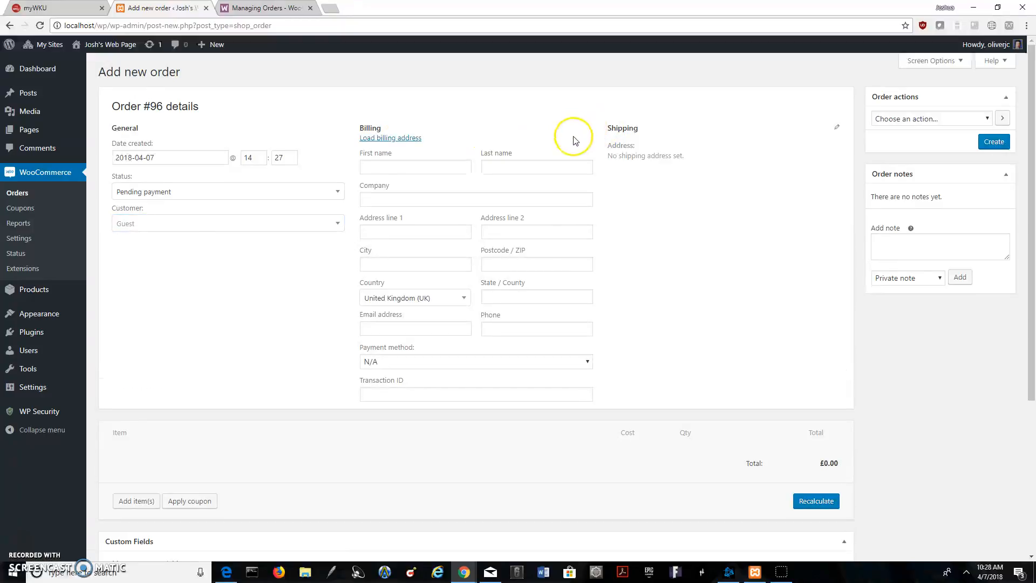
pyautogui.click(381, 167)
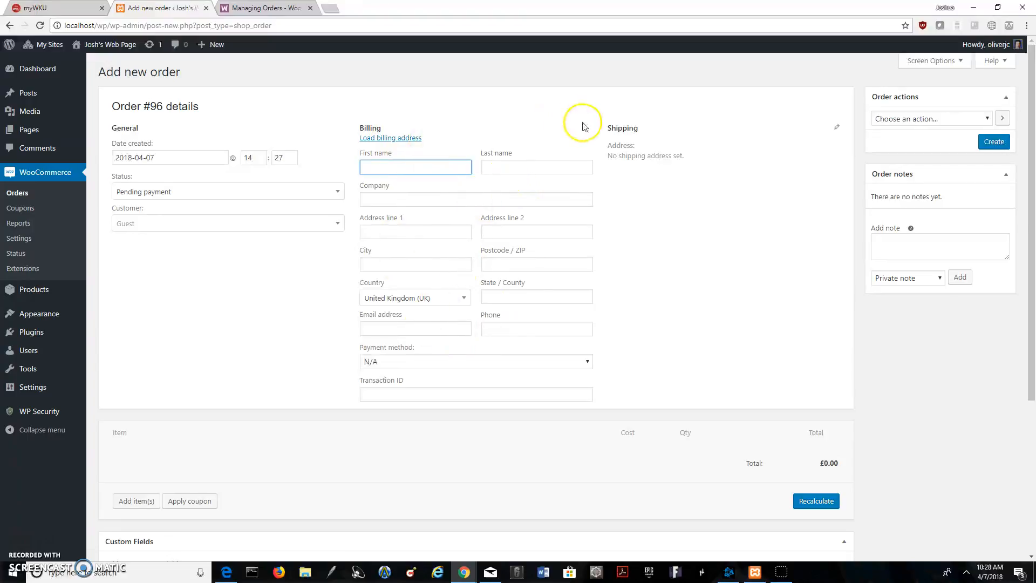
pyautogui.click(836, 127)
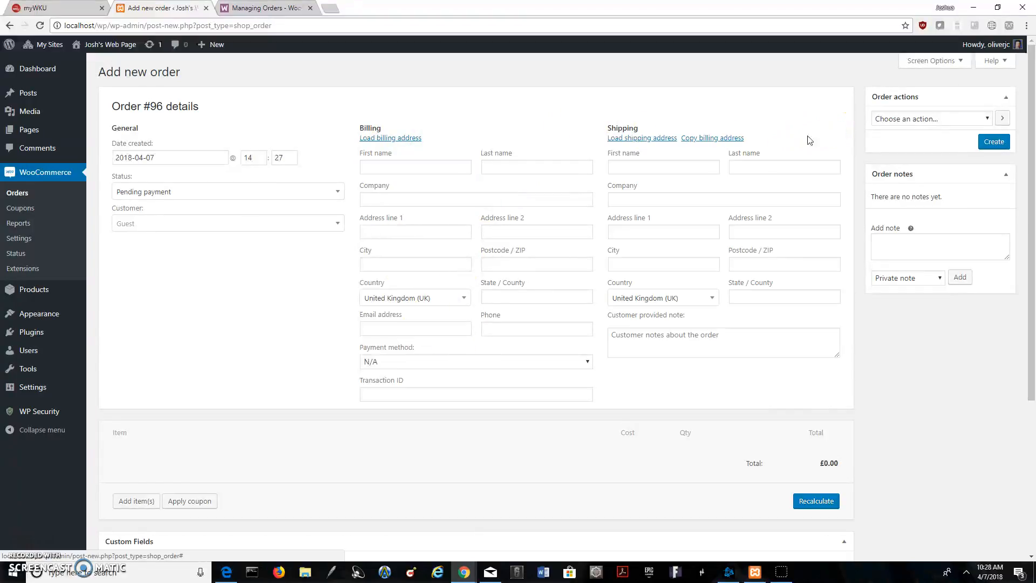
# Examine the options for adding products, fees or shipping to the order, collapsing Custom Fields and cancelling without adding an item
pyautogui.scroll(-4, 583, 226)
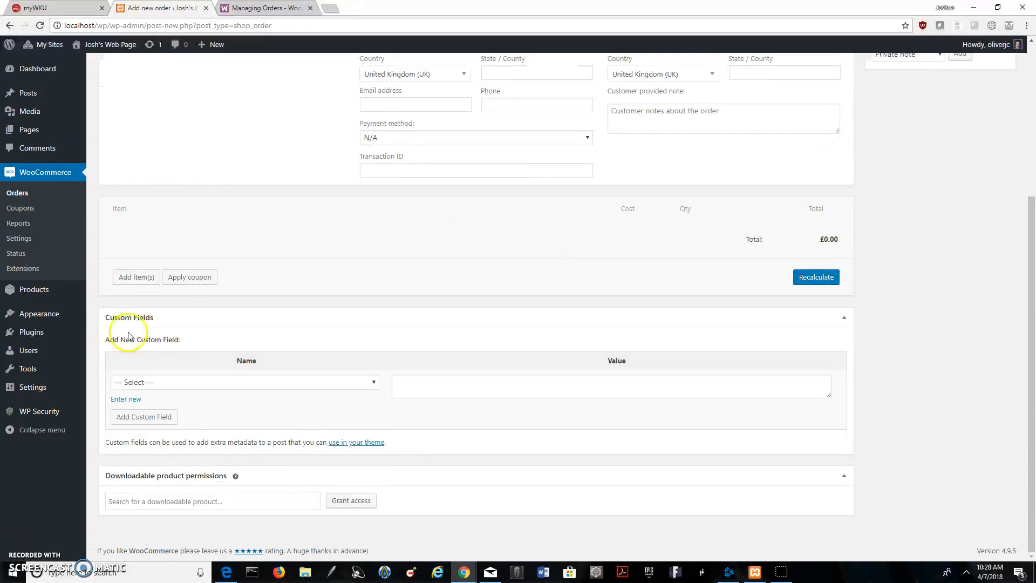
pyautogui.click(140, 278)
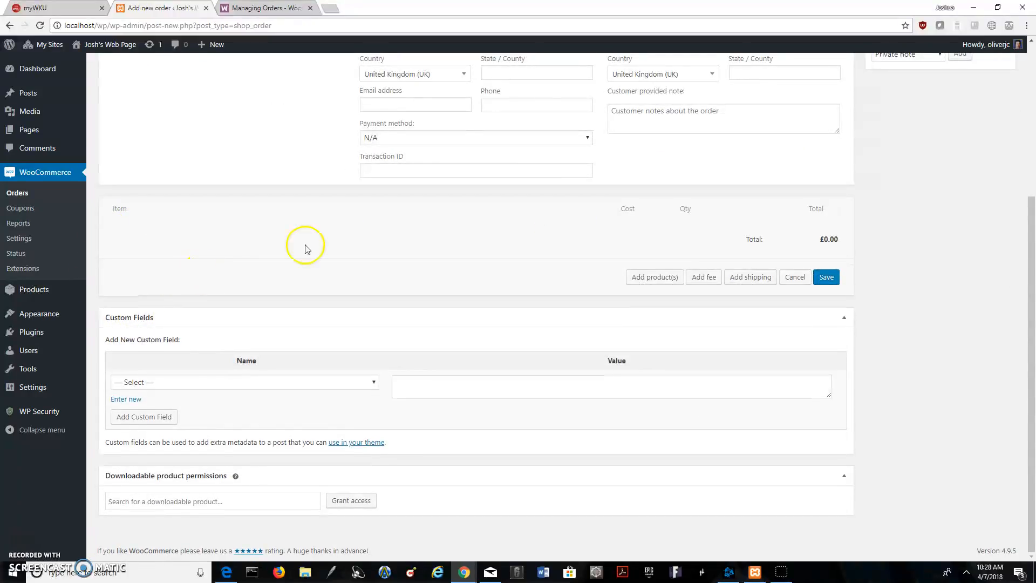
pyautogui.click(771, 315)
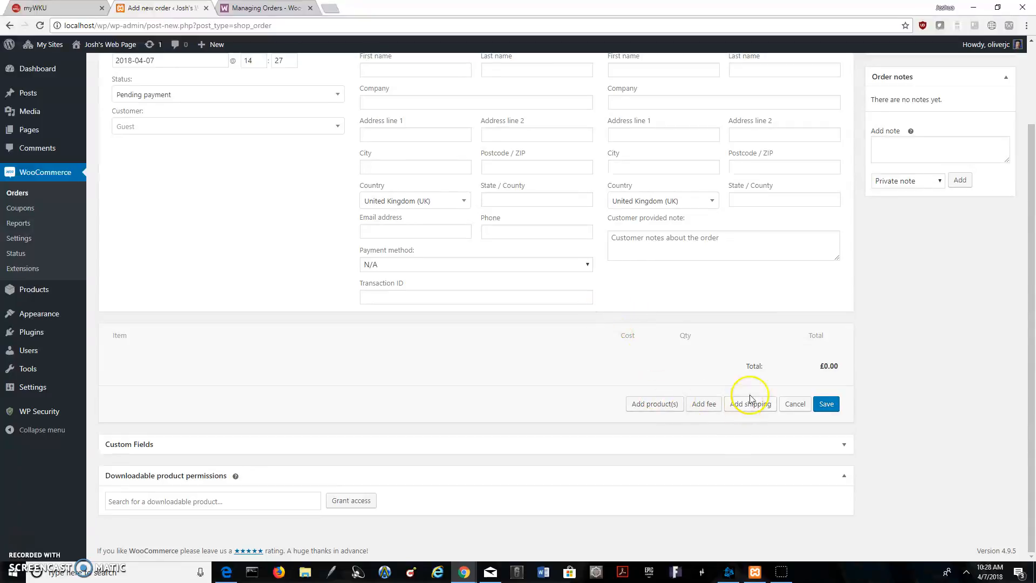
pyautogui.click(795, 403)
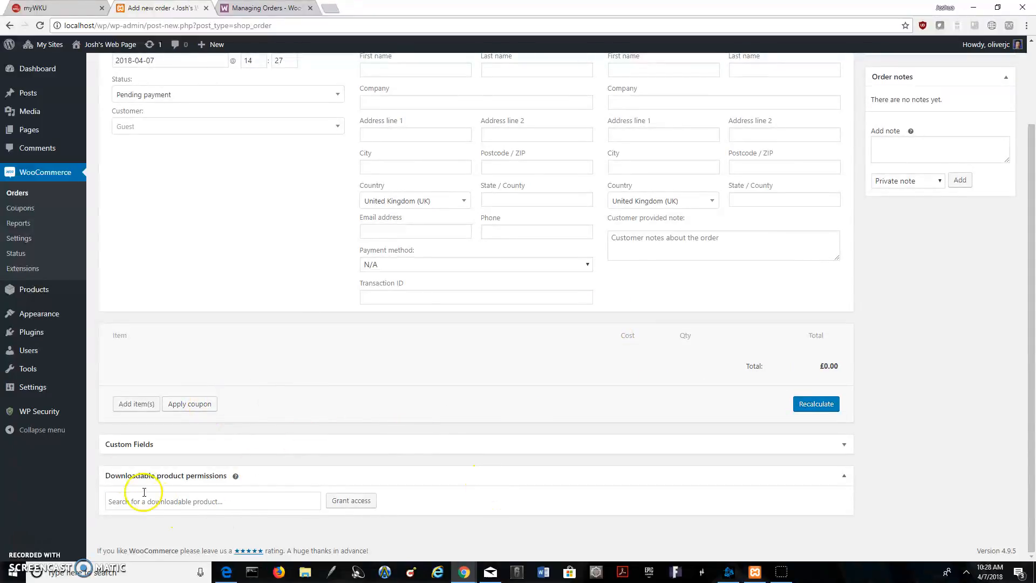
pyautogui.scroll(2, 597, 412)
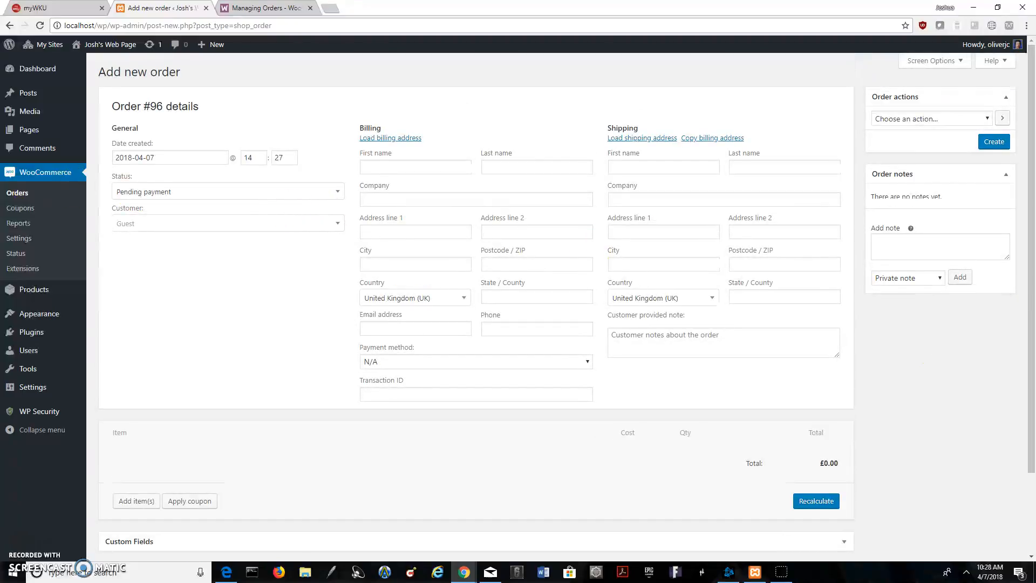